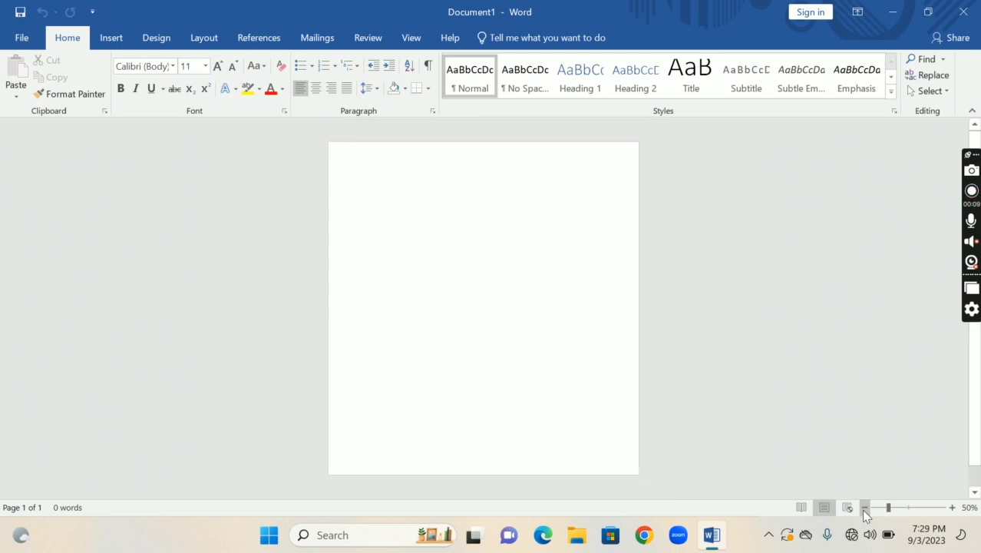
Step: Draw a rectangle shape about 9.1" high and 8.5" wide covering the whole page
click(108, 40)
click(142, 91)
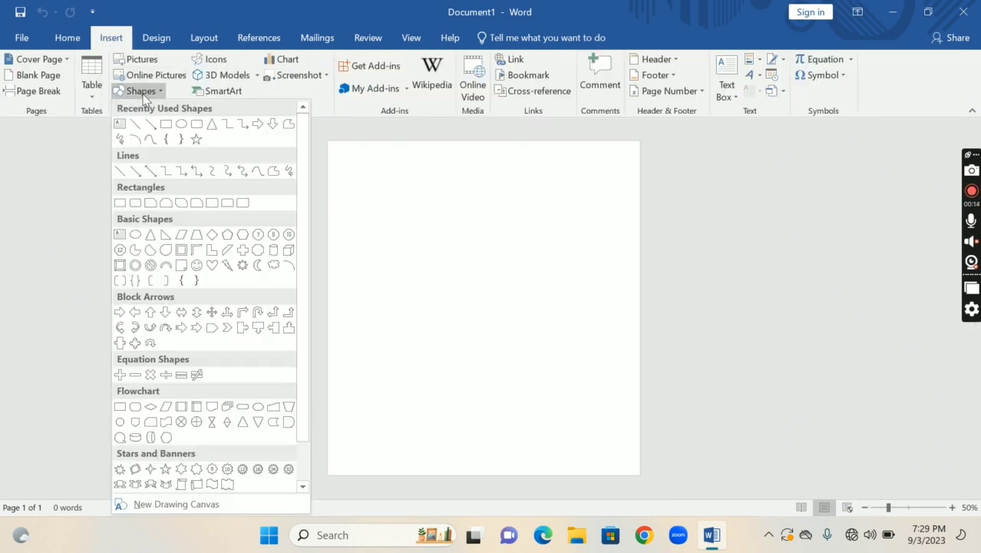
click(166, 124)
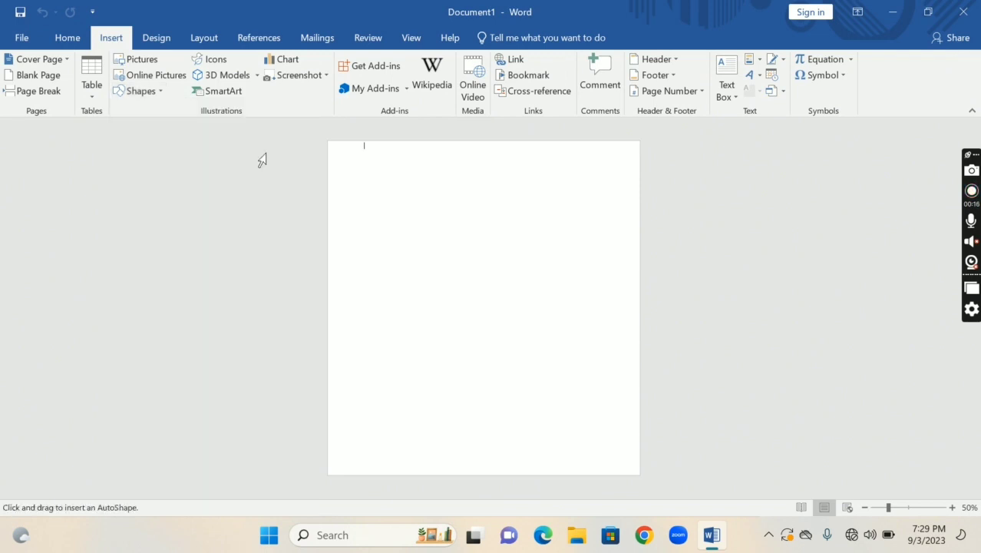
mouse_move(328, 141)
mouse_down()
mouse_move(486, 348)
mouse_move(679, 493)
mouse_move(638, 475)
mouse_up()
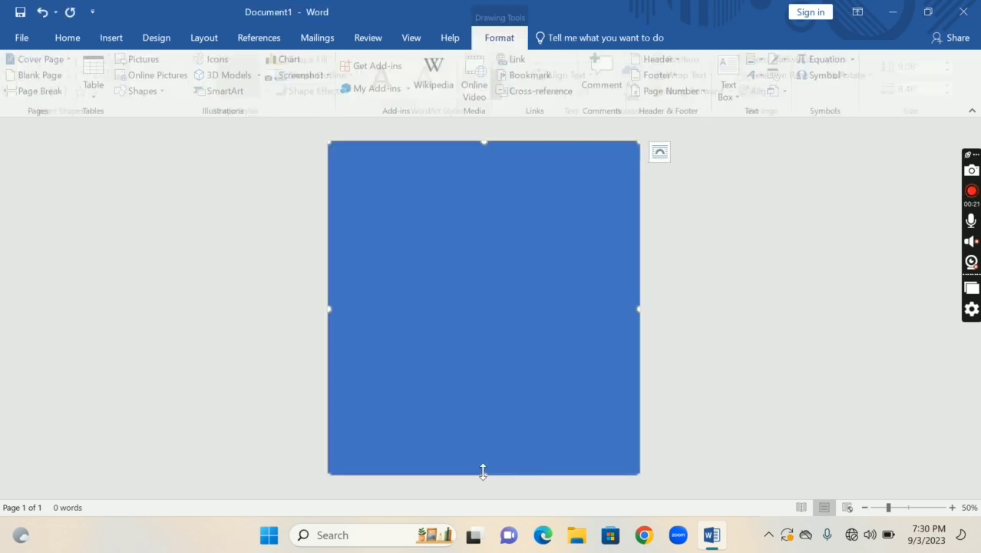
Step: Stretch the rectangle beyond all the page edges to about 10.74" high and 11.72" wide
drag(484, 472, 486, 506)
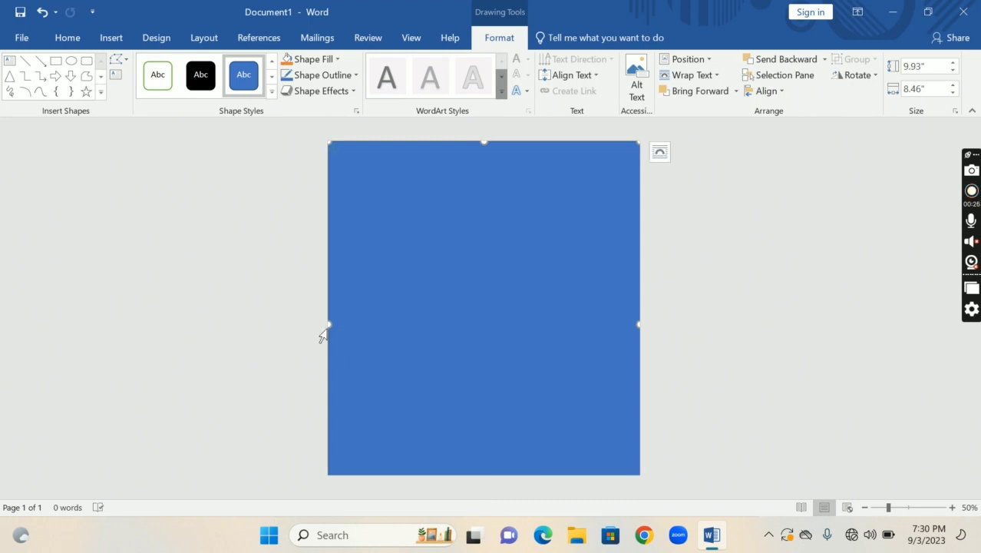
drag(328, 323, 287, 328)
click(643, 326)
click(638, 322)
drag(708, 331, 721, 332)
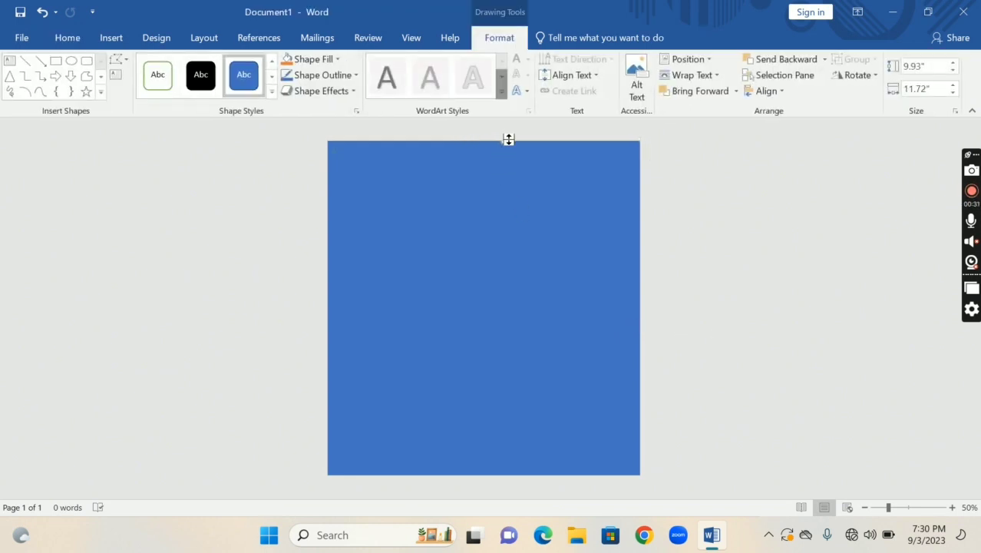
drag(503, 133, 503, 131)
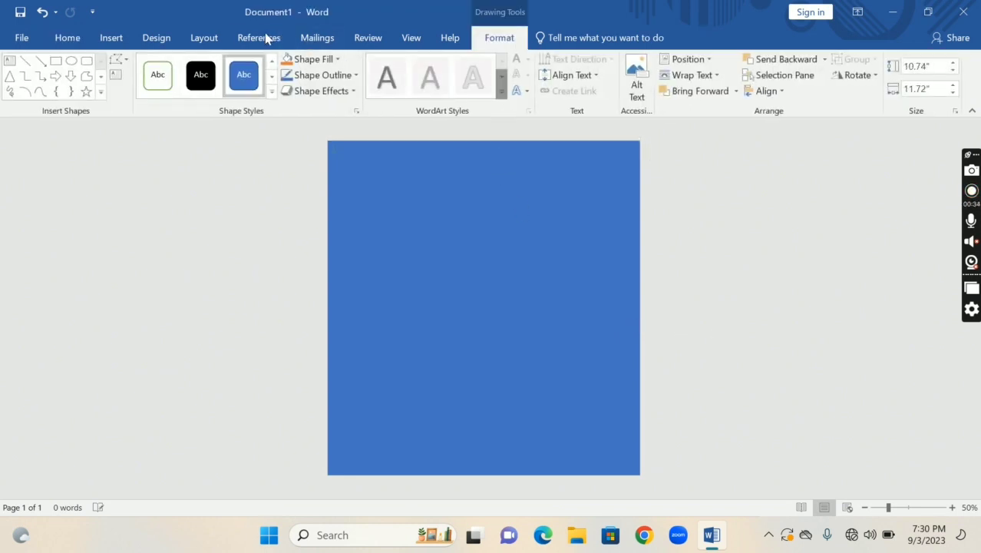
Step: Fill the rectangle with the ocean sunset photo (the file without "(1)" in its name) from the Downloads folder
click(307, 59)
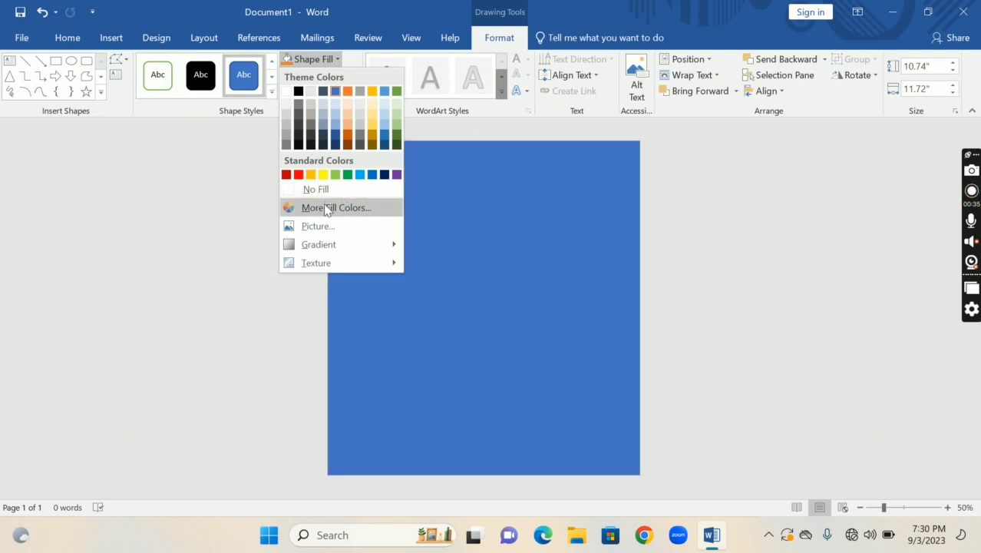
mouse_move(345, 239)
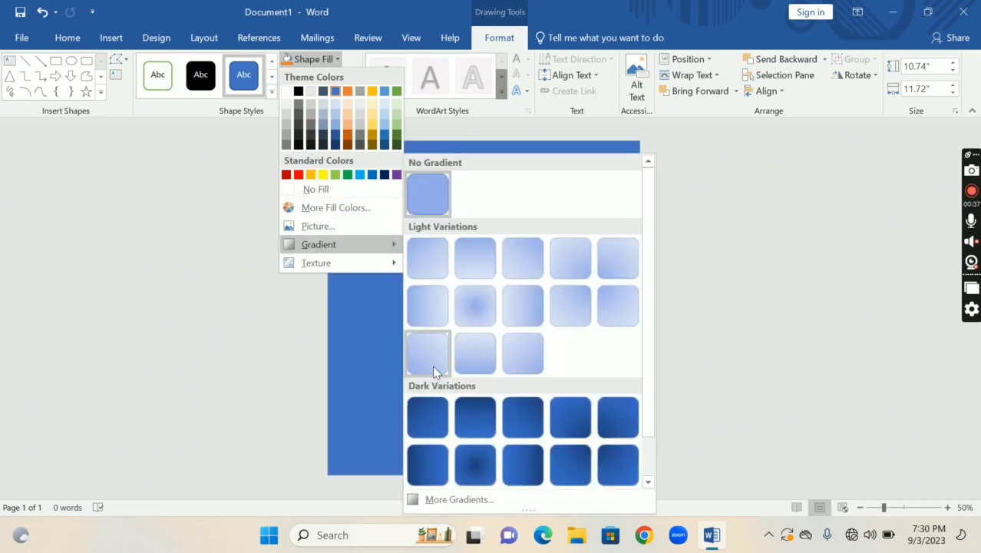
click(333, 227)
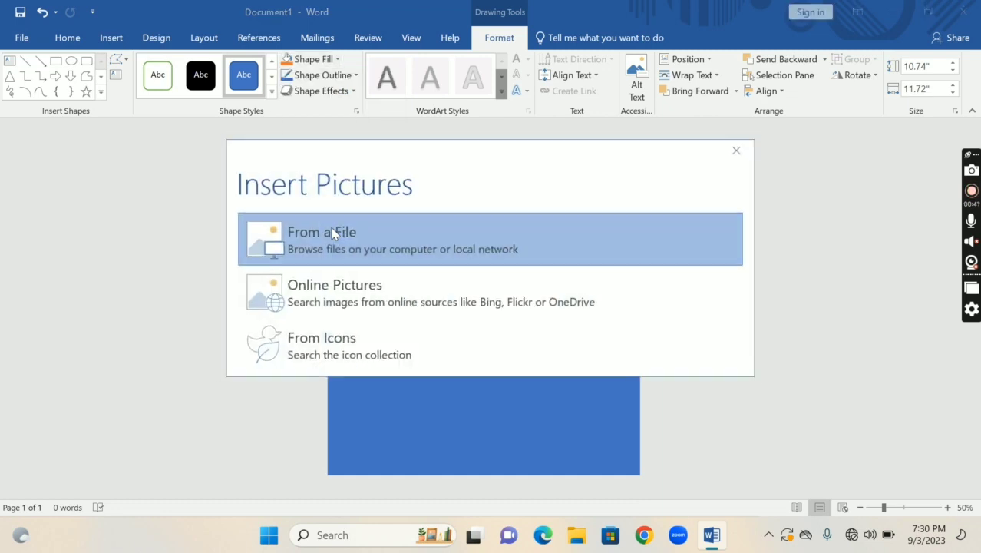
click(374, 262)
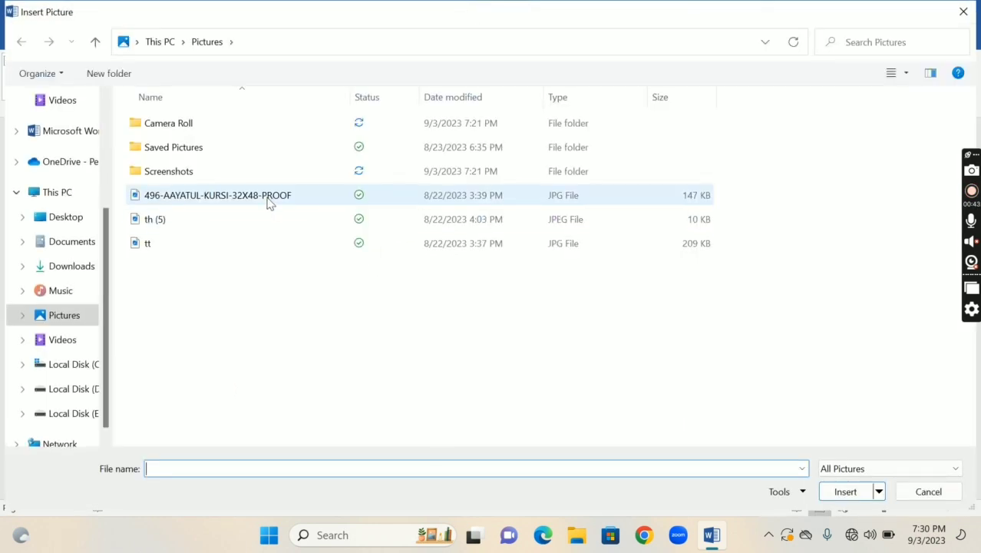
click(88, 267)
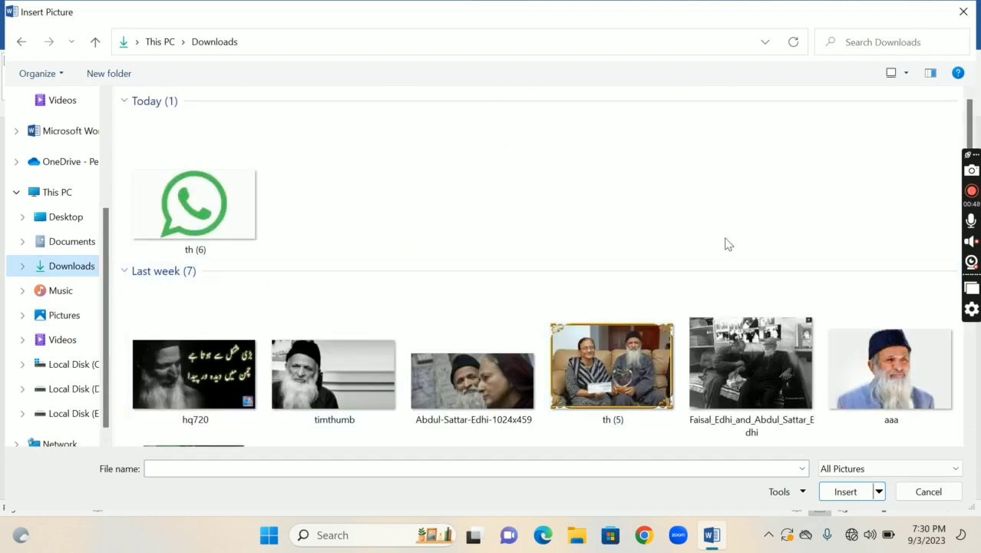
drag(974, 120, 964, 354)
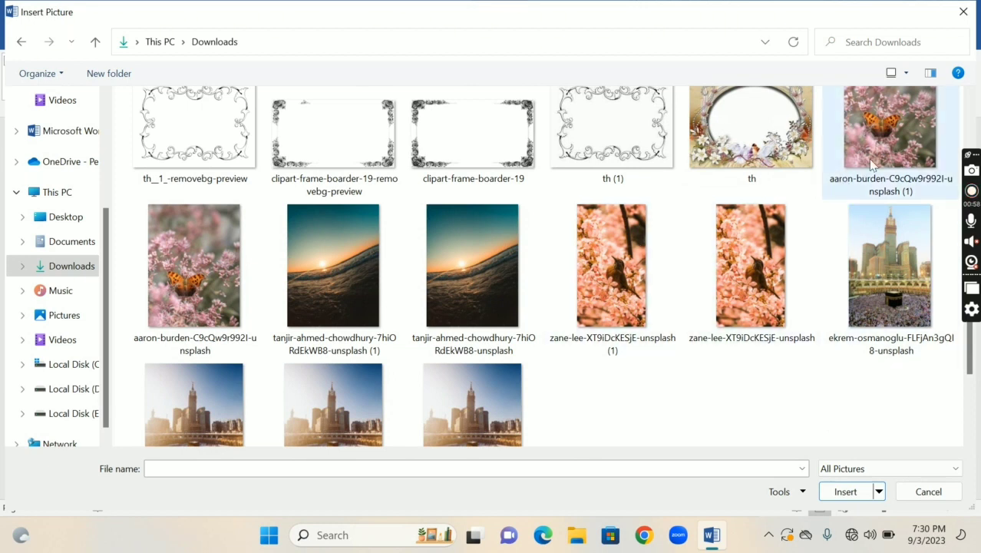
double_click(492, 272)
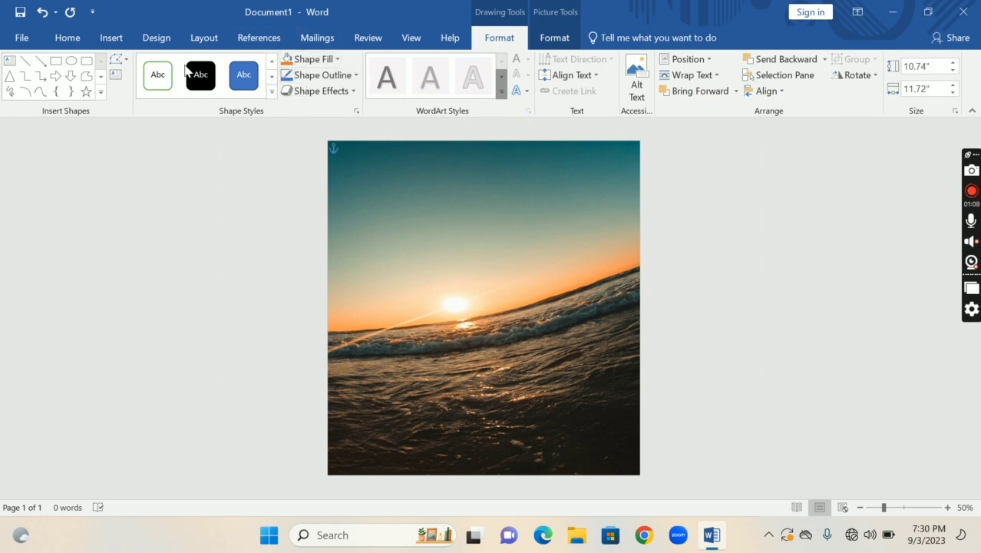
Step: Draw an isosceles triangle about 3.97" high and 6.69" wide and move it to the centre of the page's lower edge
click(10, 76)
drag(370, 243, 618, 389)
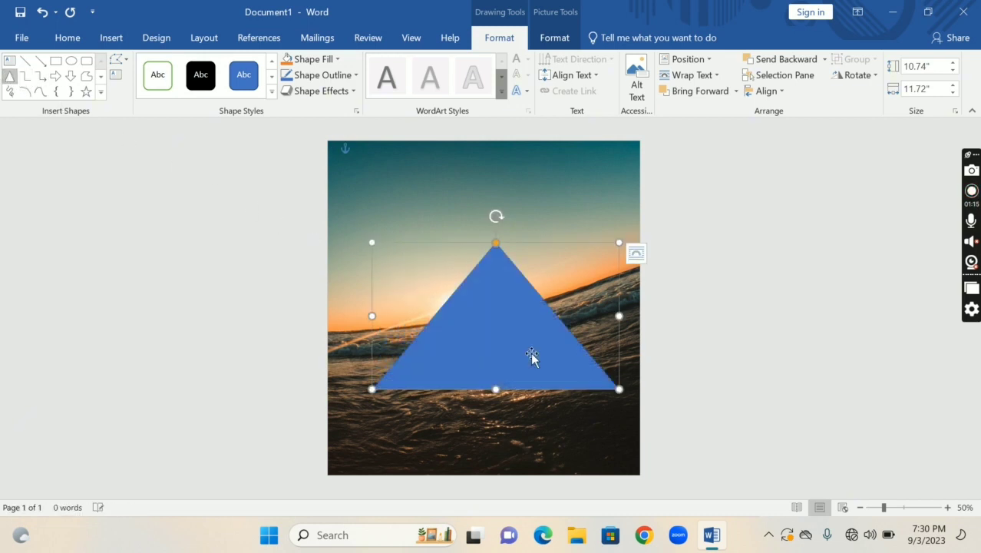
drag(532, 354, 522, 447)
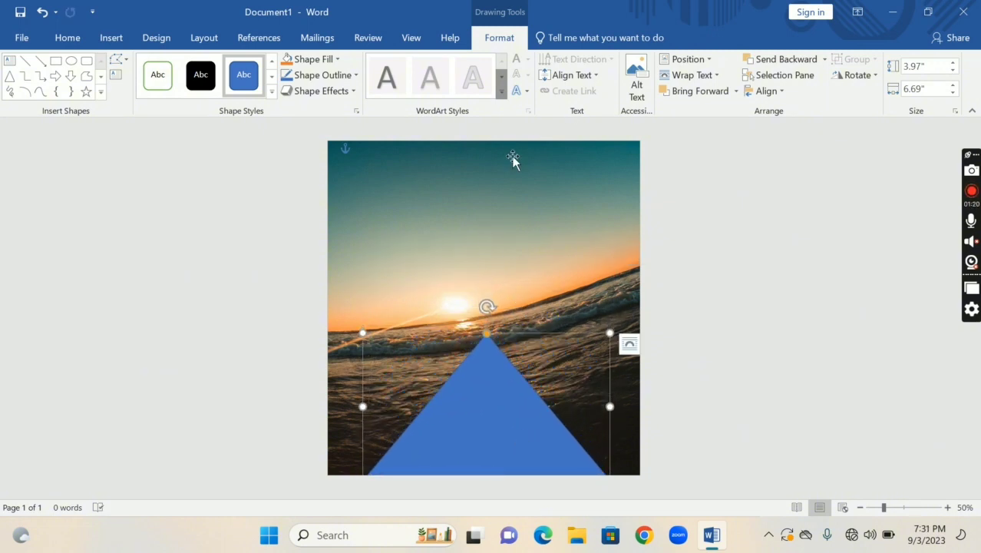
Step: Apply the white shape style with green outline to the triangle and set its solid fill to 47% transparency
click(309, 60)
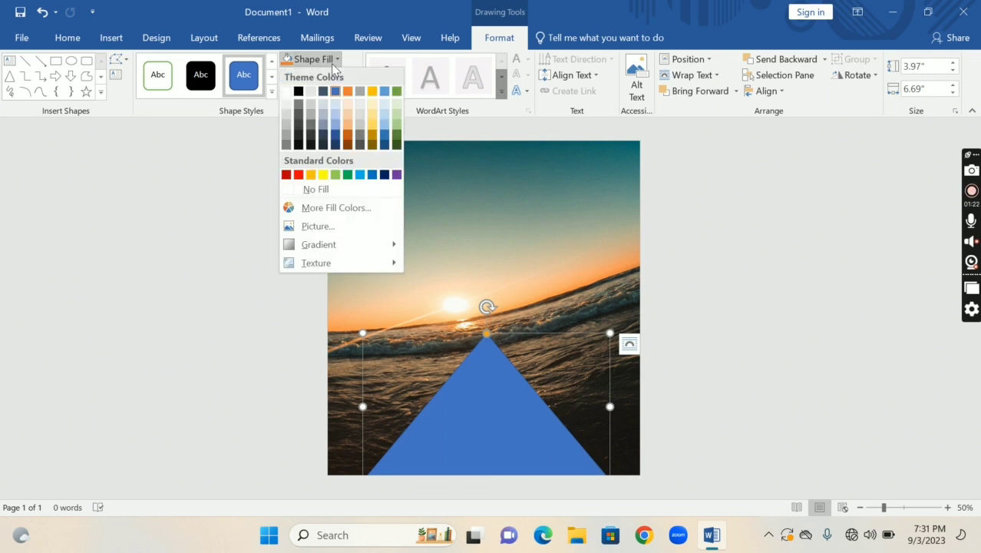
mouse_move(307, 253)
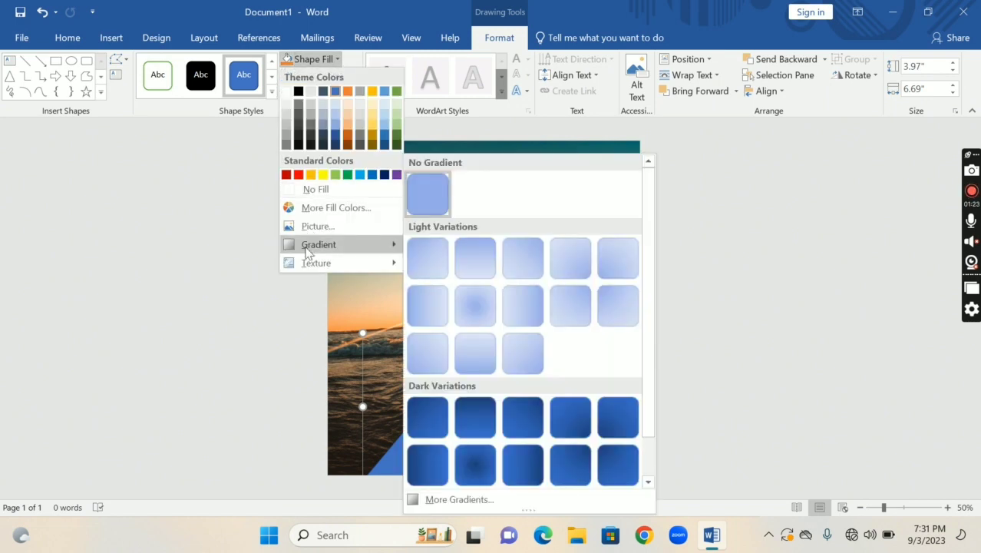
click(542, 505)
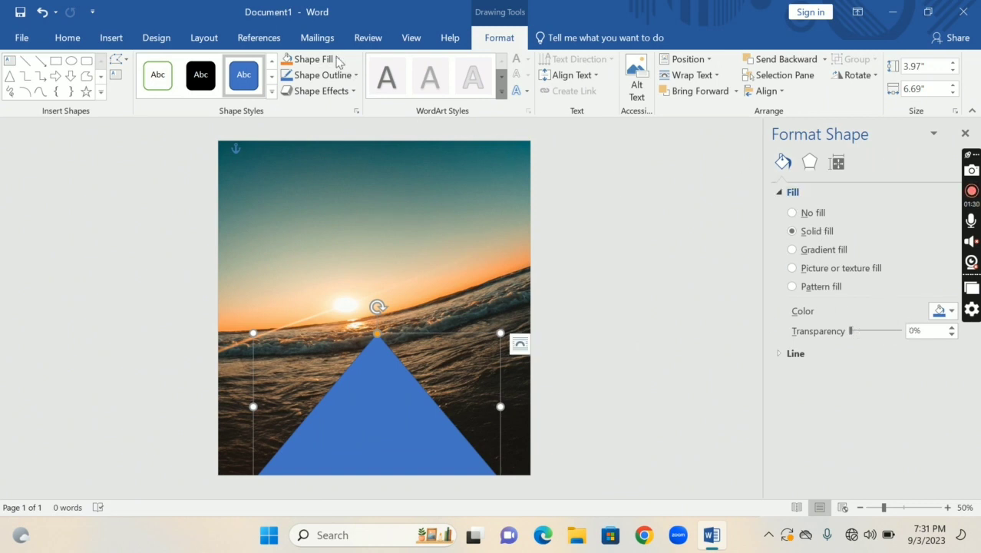
click(158, 75)
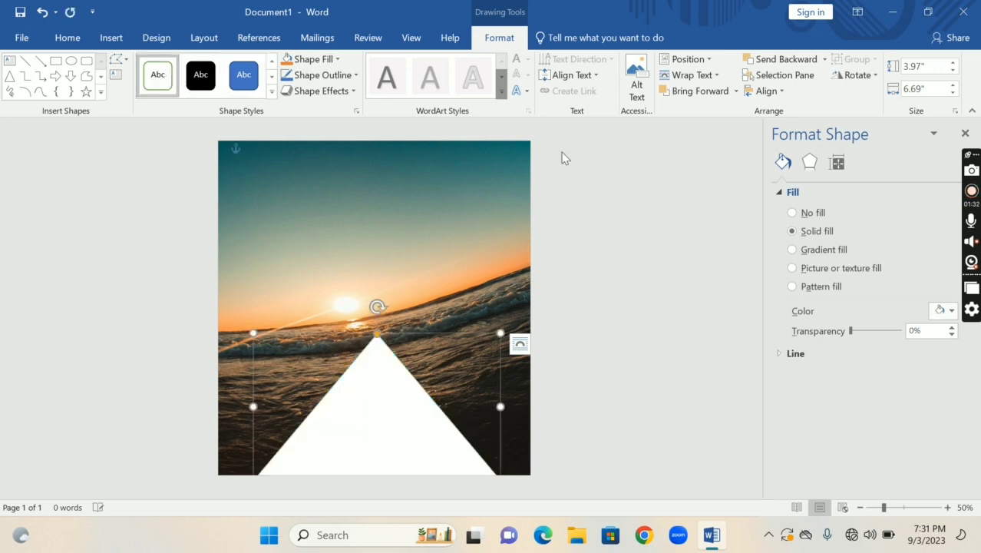
click(802, 251)
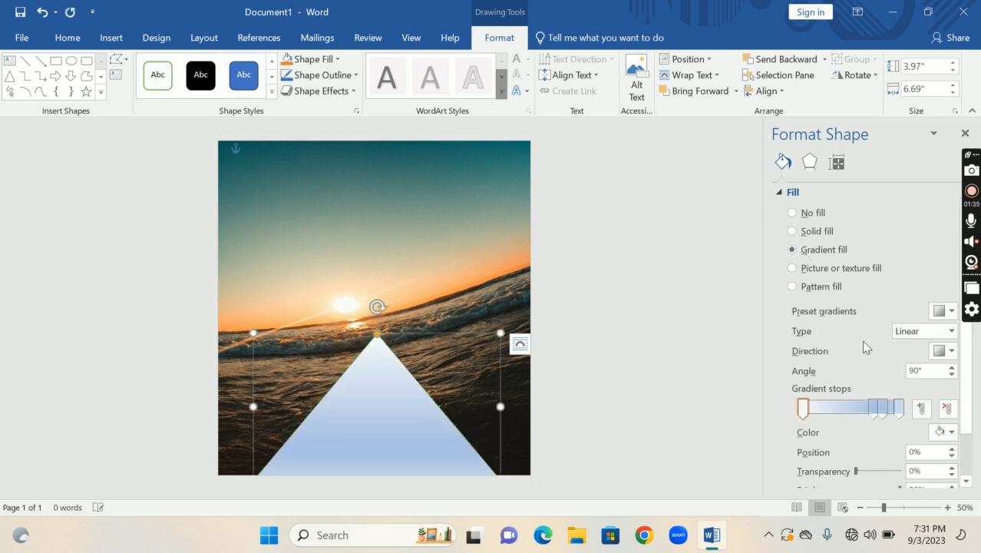
click(794, 232)
drag(853, 332, 880, 336)
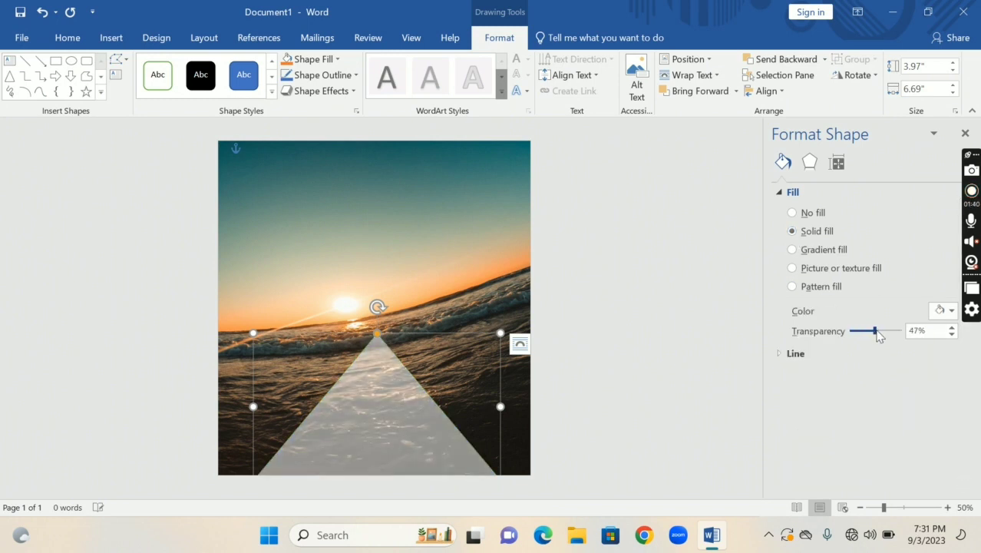
click(965, 133)
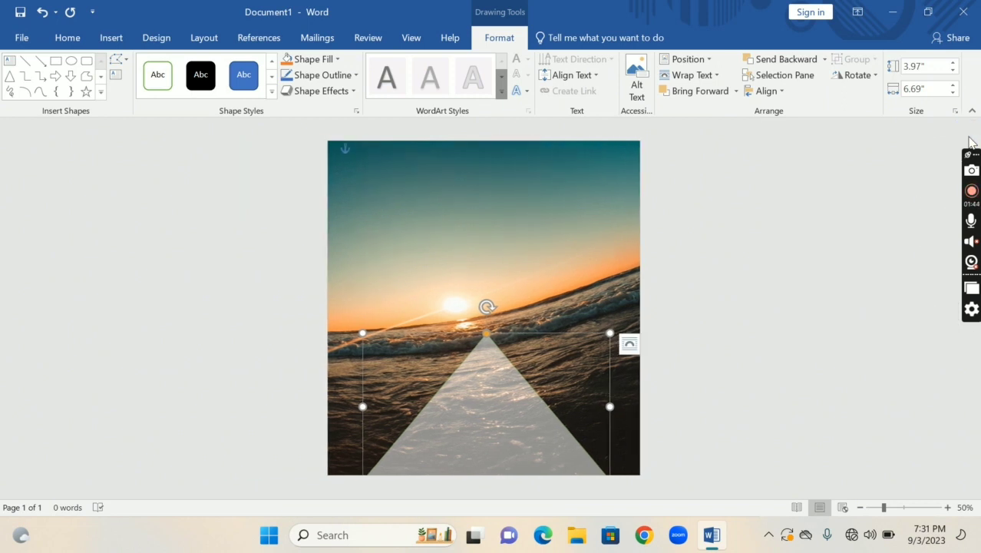
Step: Place a copy of the translucent triangle slightly lower inside the original and group the two triangles
key(ctrl+v)
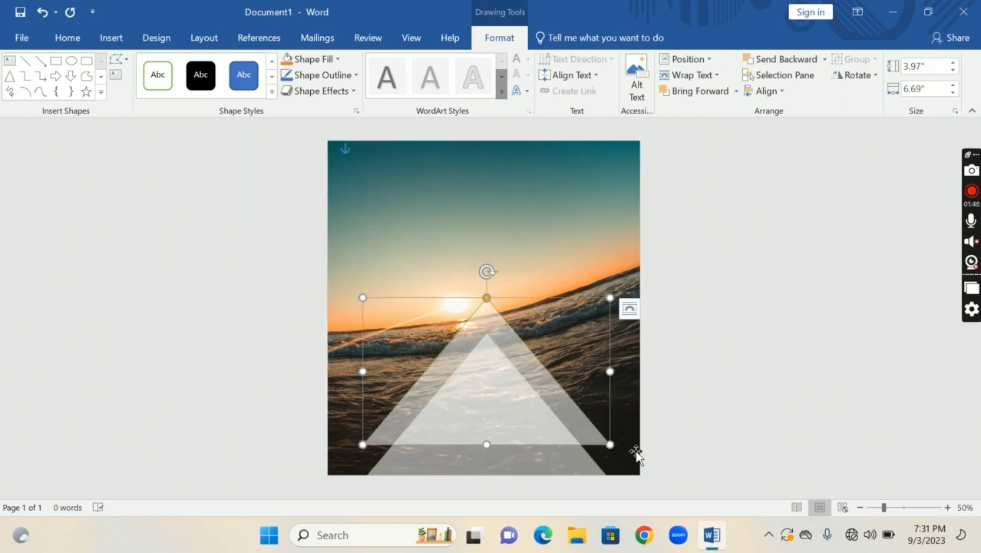
drag(526, 399, 525, 464)
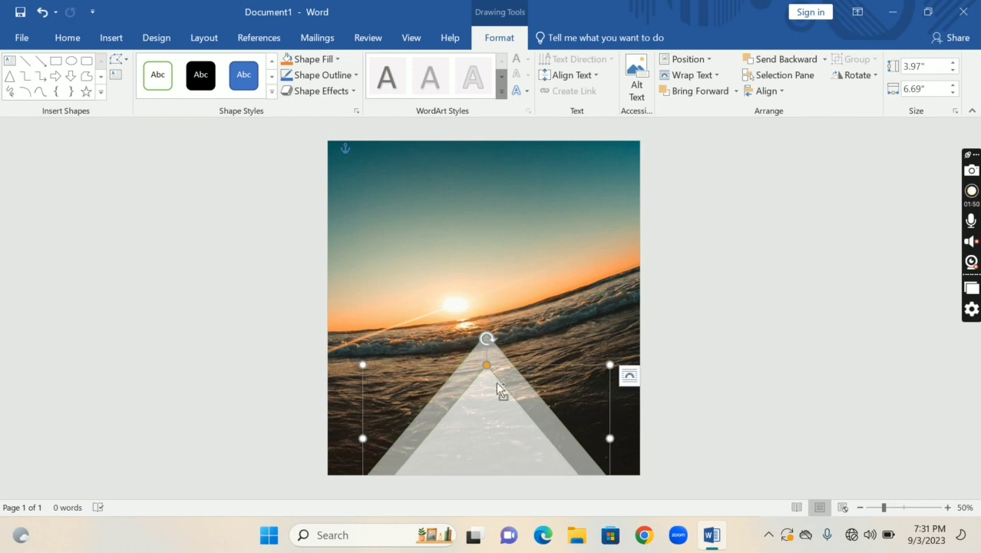
shift+click(516, 380)
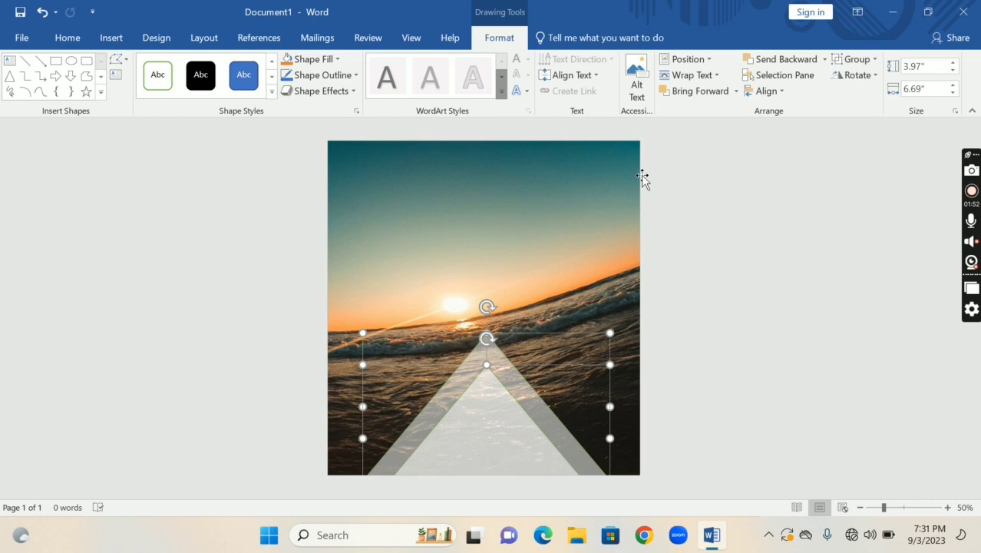
click(853, 62)
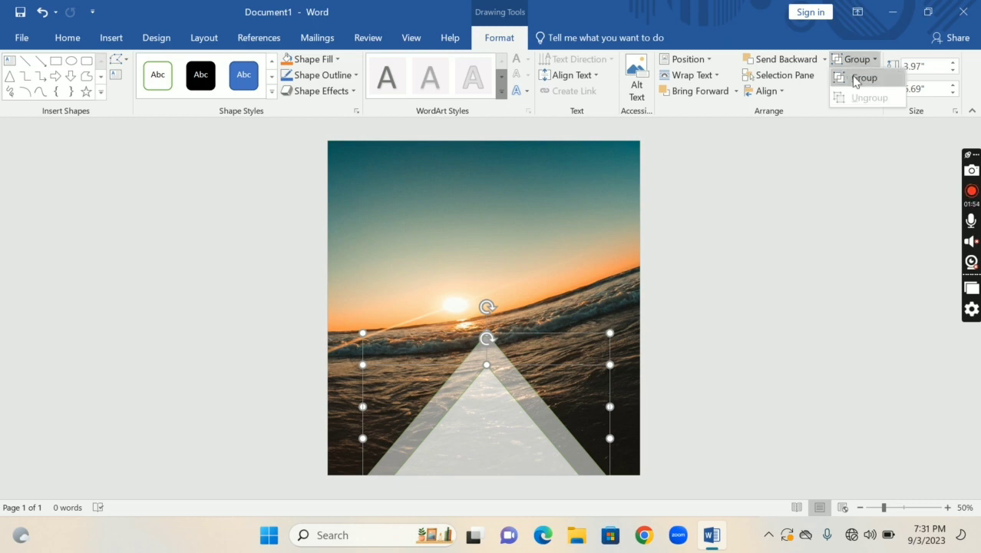
click(860, 79)
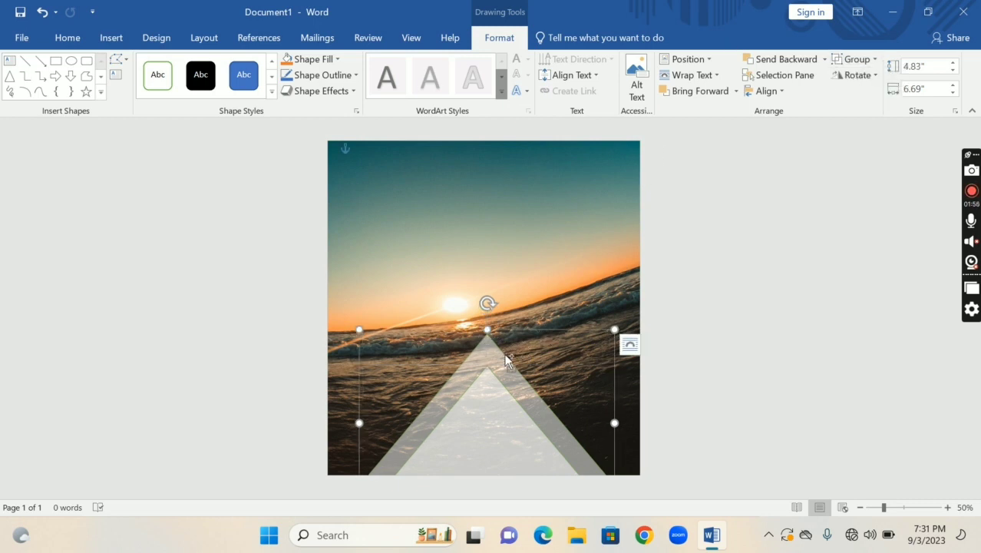
Step: Duplicate the triangle group, rotate the copy upside down and move it to the centre of the page's upper edge
drag(505, 389, 505, 354)
drag(489, 268, 486, 414)
drag(506, 362, 504, 151)
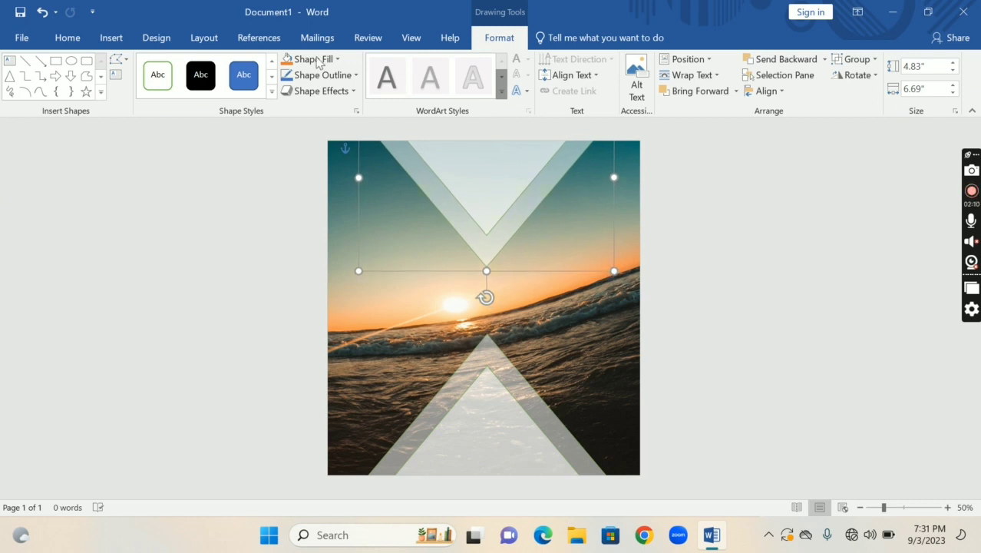
Step: Draw a thin horizontal rectangle about 0.33" high and 15.17" wide and place it across the page at the upper triangle's tip
click(11, 77)
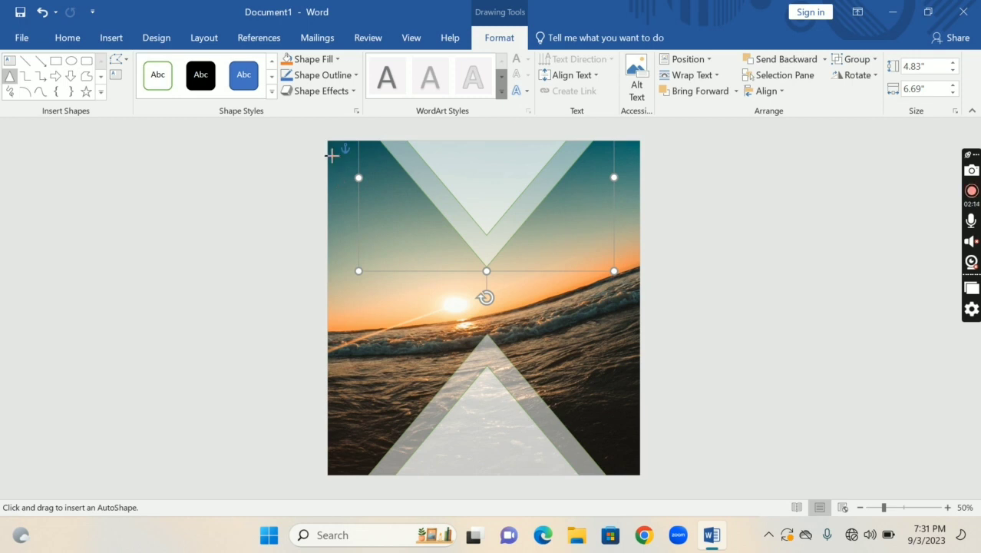
key(Escape)
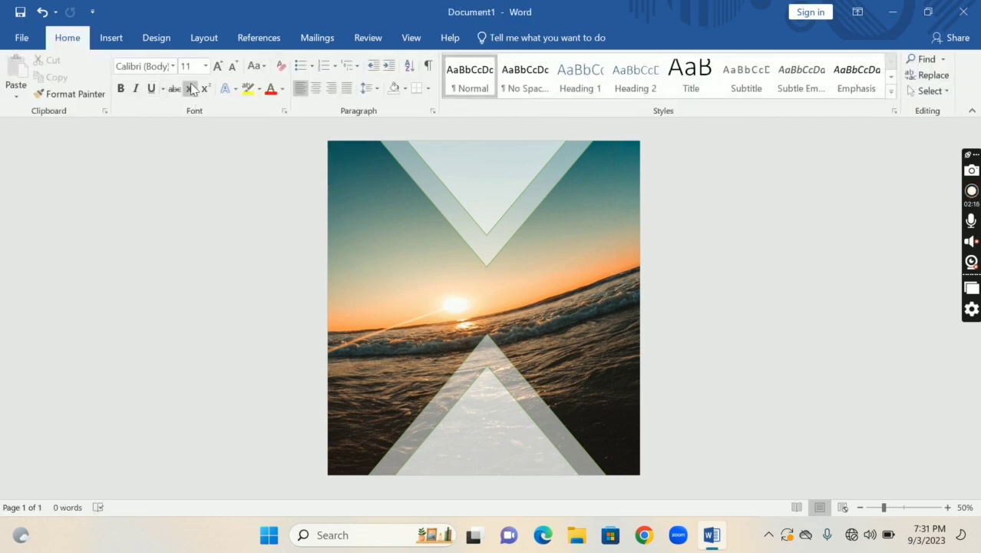
click(112, 37)
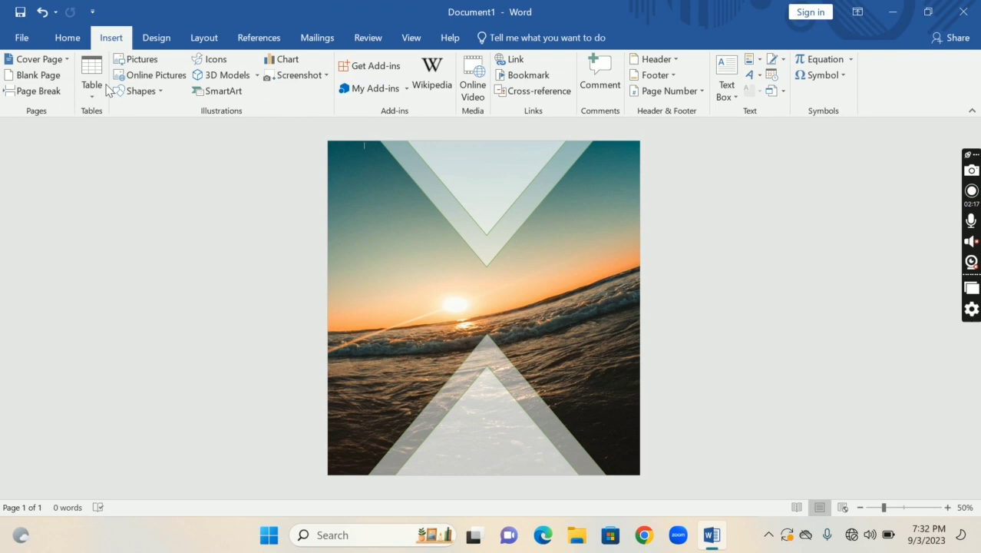
click(158, 94)
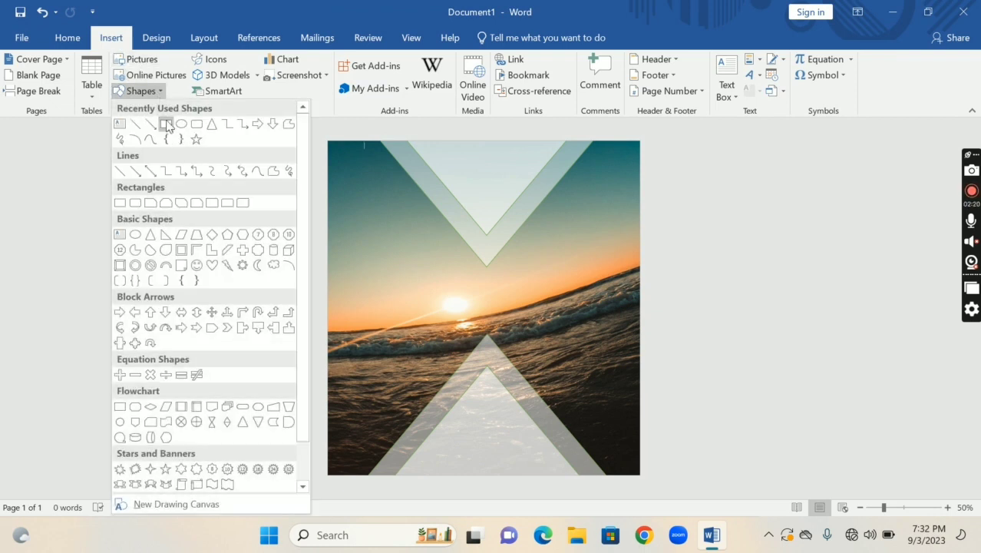
click(161, 123)
drag(364, 219, 924, 231)
mouse_move(565, 222)
mouse_down()
mouse_move(521, 234)
mouse_move(484, 268)
mouse_up()
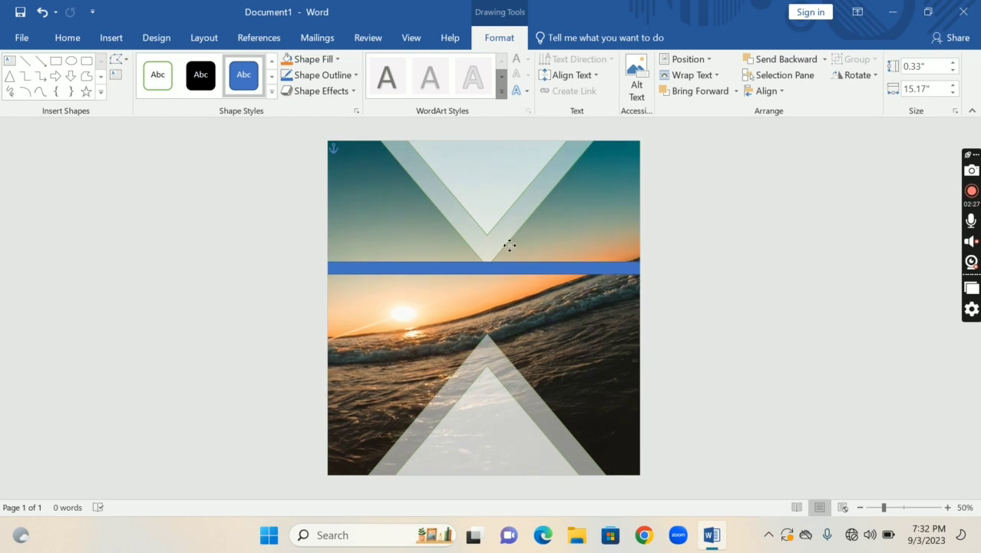
Step: Rotate the thin blue bar into a diagonal from the page's lower left to its upper right, parallel to the triangles' slanted edges
click(531, 254)
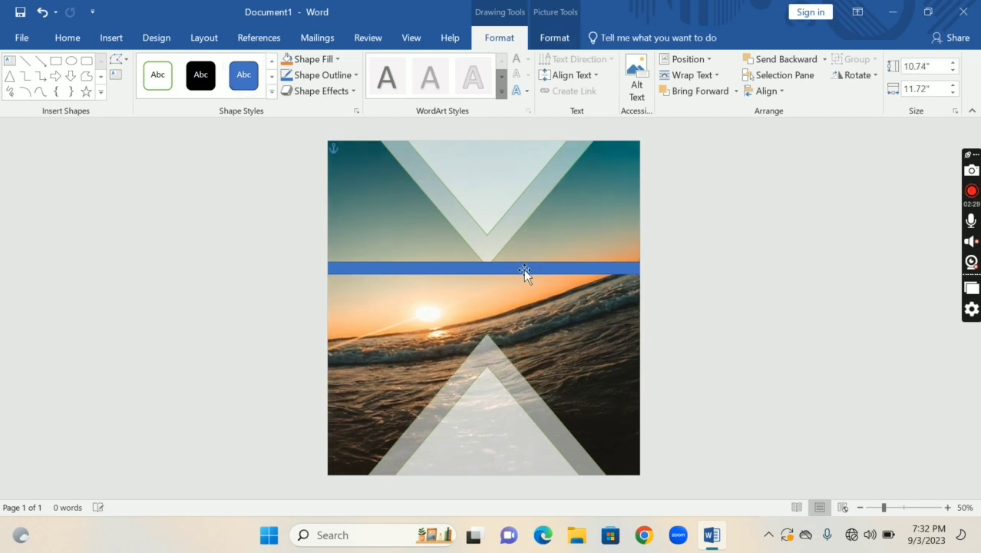
click(524, 269)
drag(563, 234, 526, 229)
drag(579, 253, 511, 246)
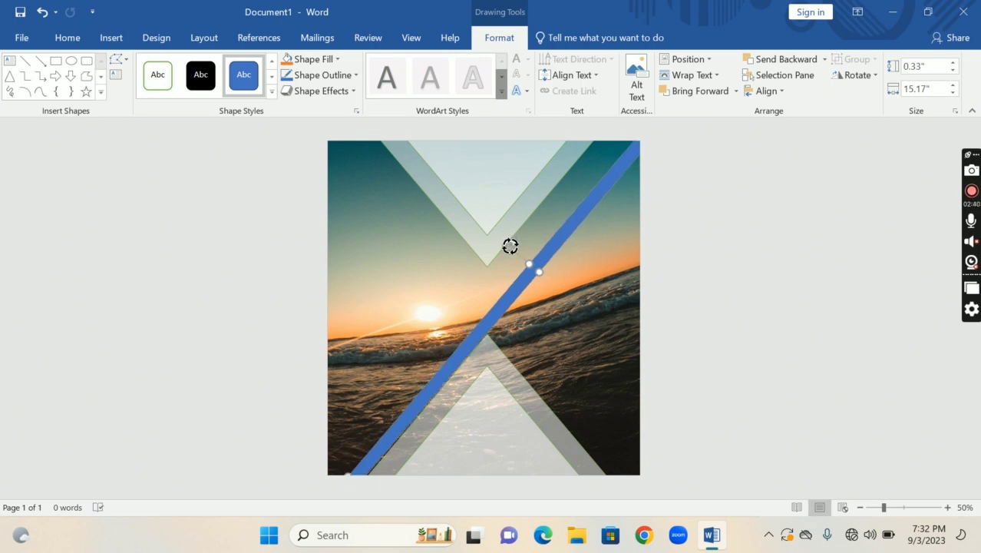
Step: Apply the white preset style with a green outline to the diagonal bar and fine-tune its rotation
click(173, 74)
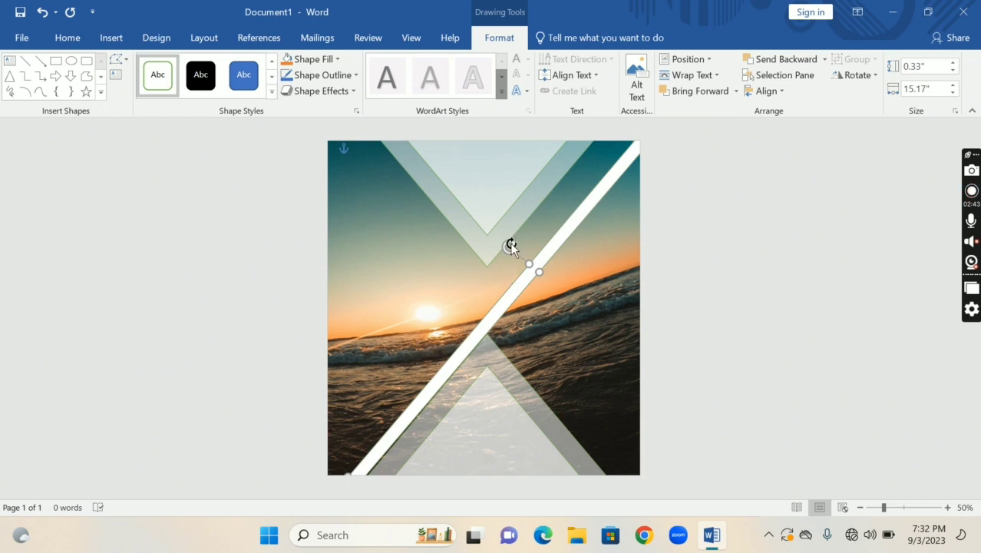
drag(509, 243, 503, 238)
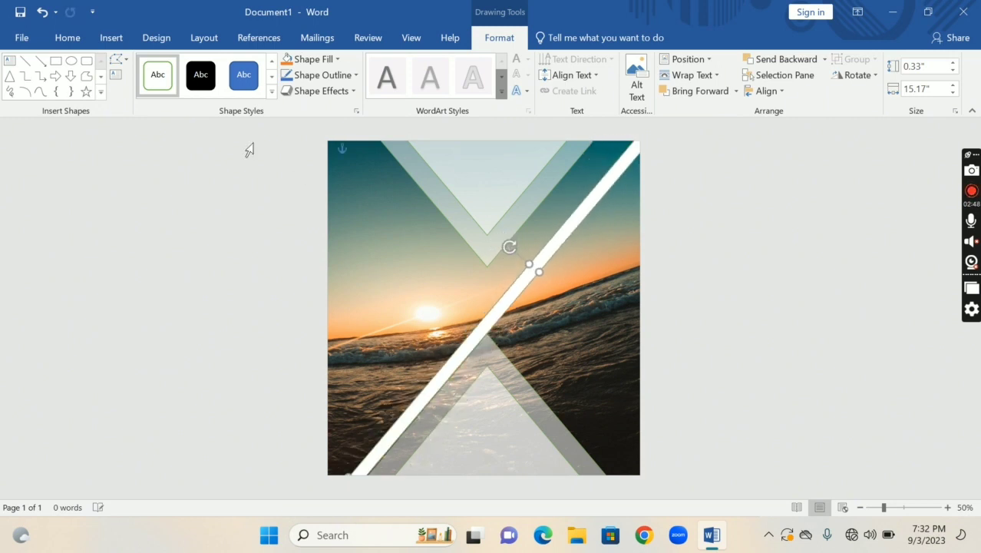
Step: Draw a vertical rectangle about 9.07" high and 0.67" wide along the page's full left edge and apply the black preset style
click(55, 60)
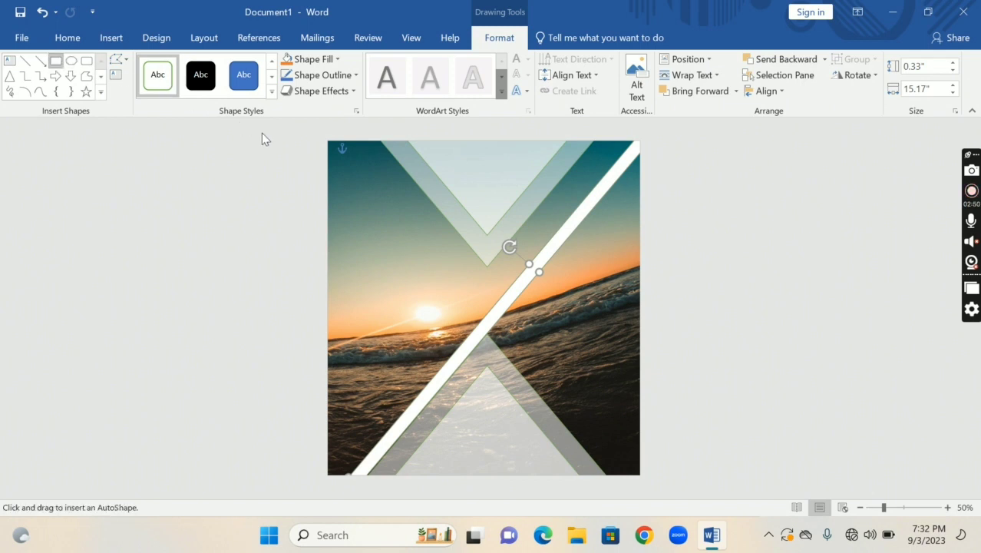
key(Escape)
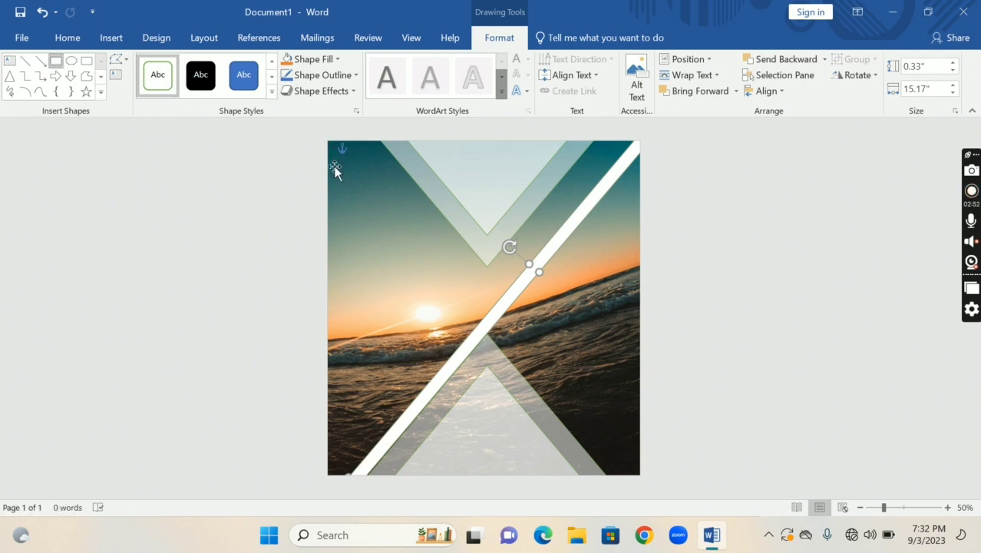
click(56, 62)
drag(366, 178, 390, 480)
drag(379, 372, 342, 336)
drag(345, 444, 350, 478)
click(202, 74)
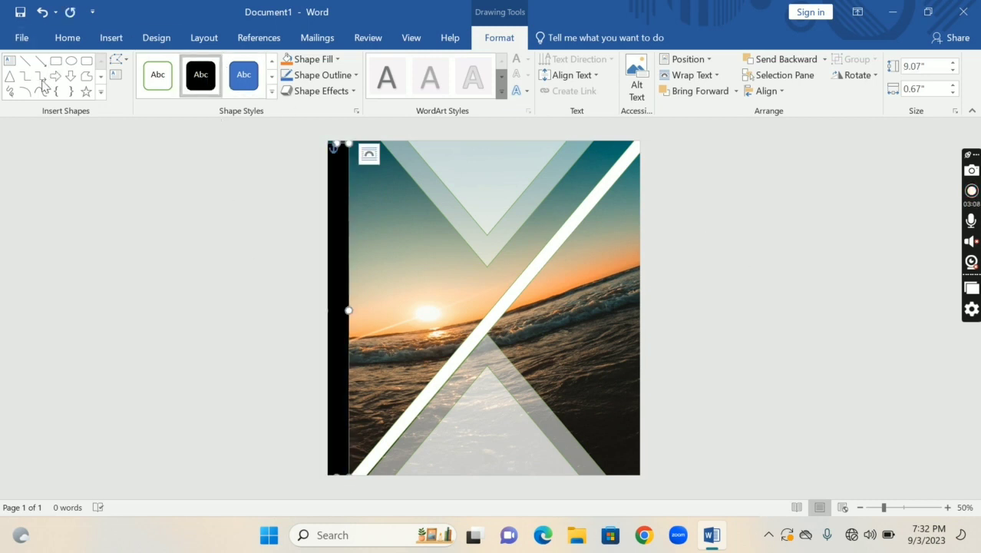
Step: Draw a triangle, rotate it to point right, resize it to about 3.52" by 7.49" and place its base against the black strip
click(10, 80)
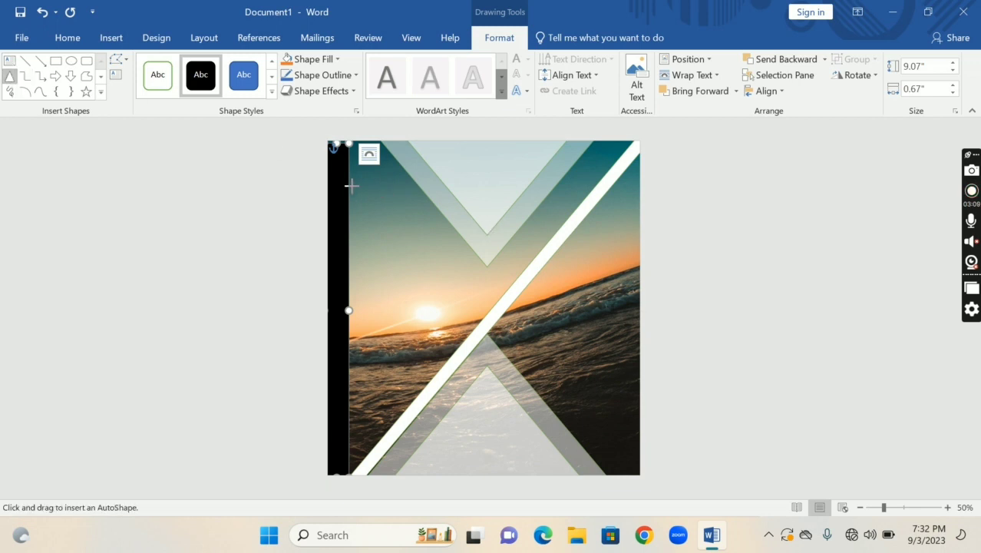
drag(350, 144, 660, 385)
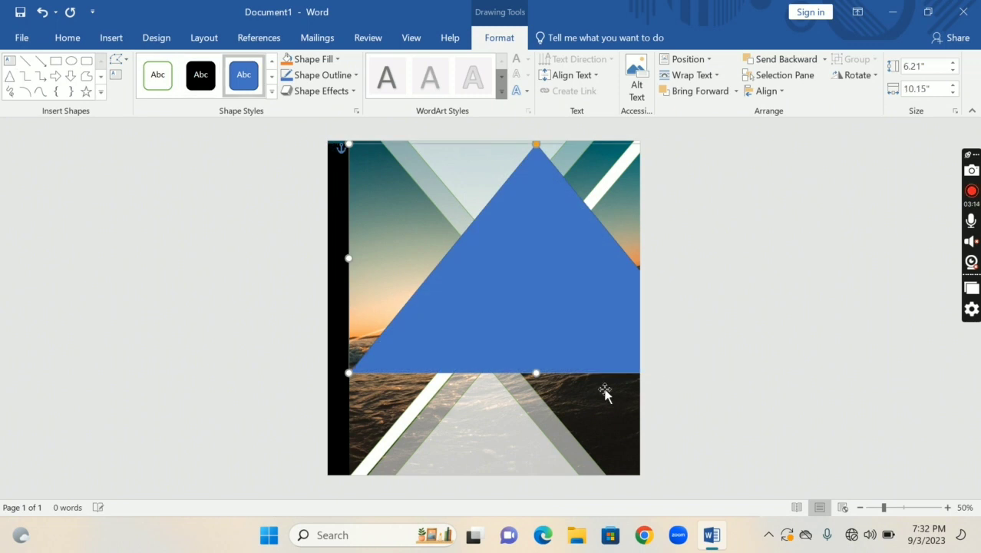
drag(565, 324, 518, 371)
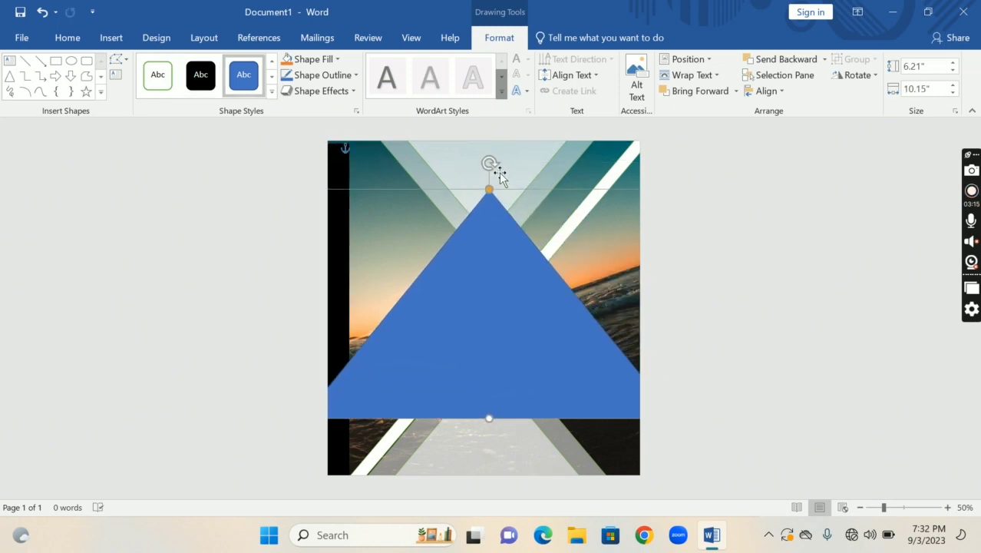
drag(492, 160, 630, 303)
drag(486, 296, 477, 219)
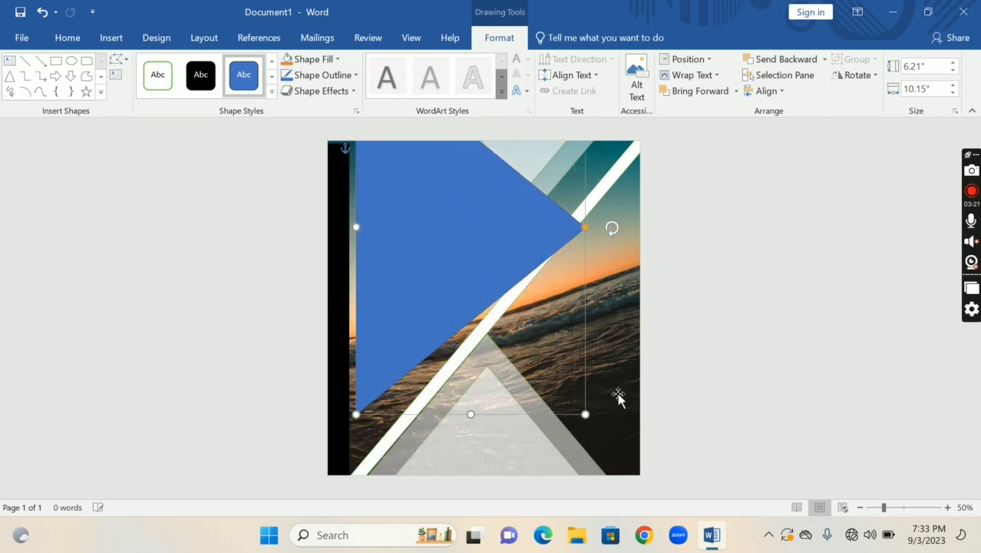
drag(580, 405, 487, 317)
drag(416, 226, 407, 330)
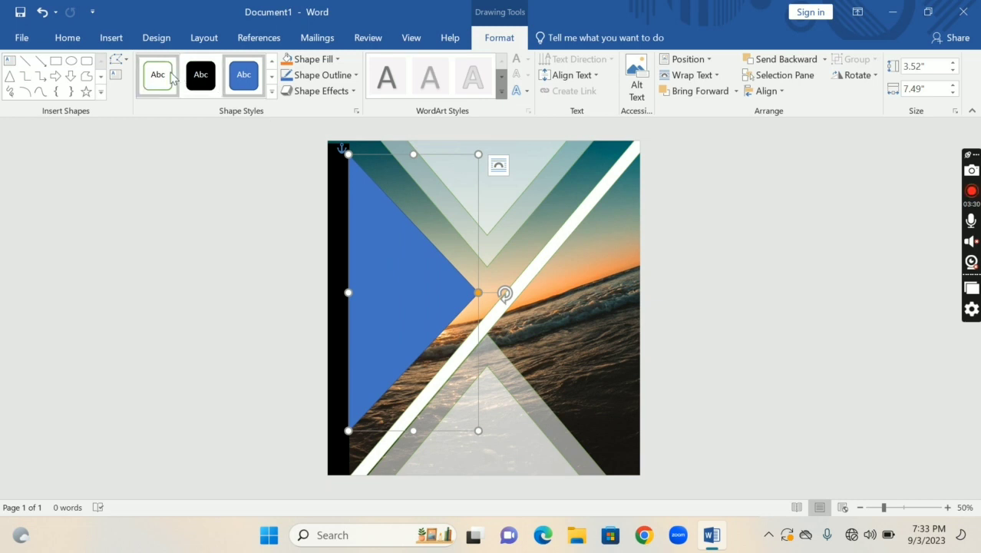
Step: Fill the right-pointing triangle with white at 67% transparency and remove its outline
click(322, 63)
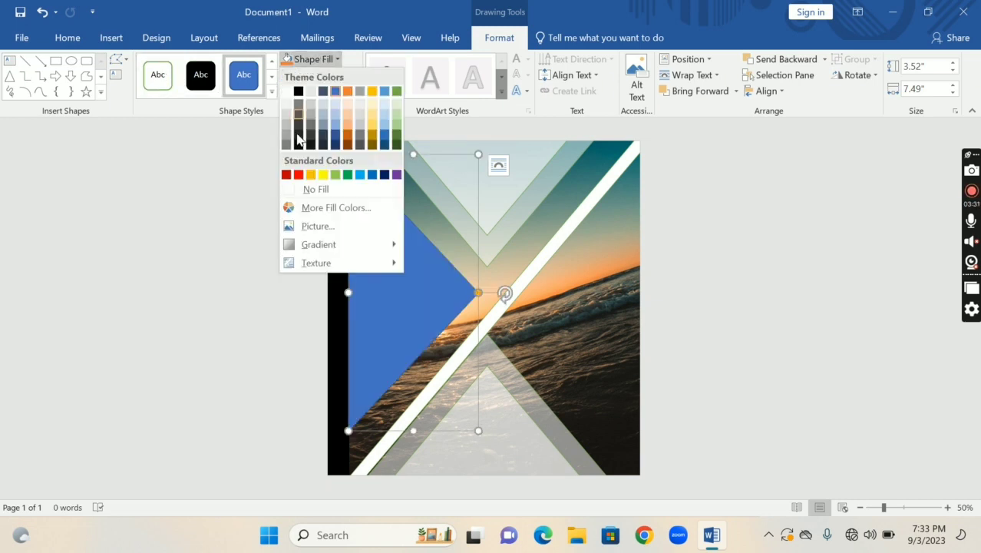
click(286, 92)
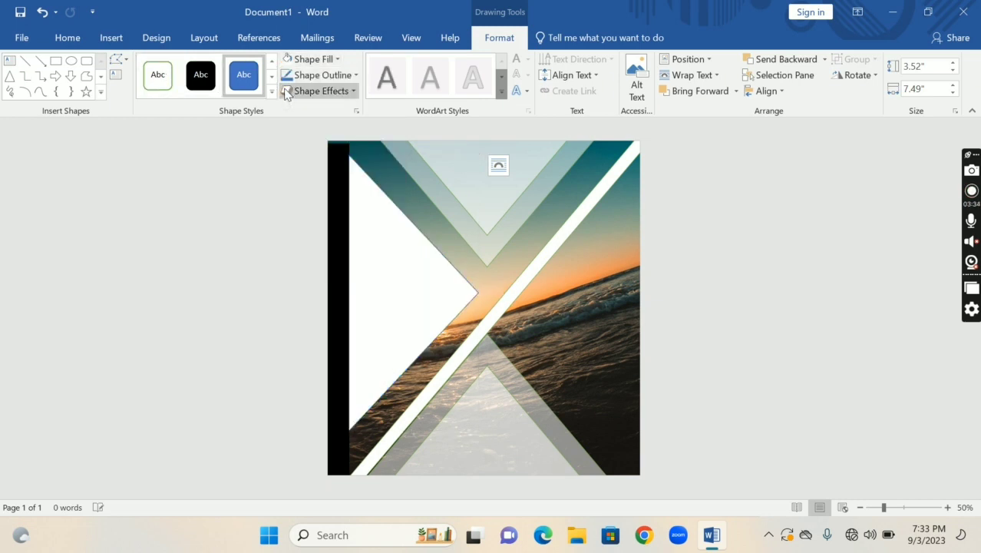
click(290, 59)
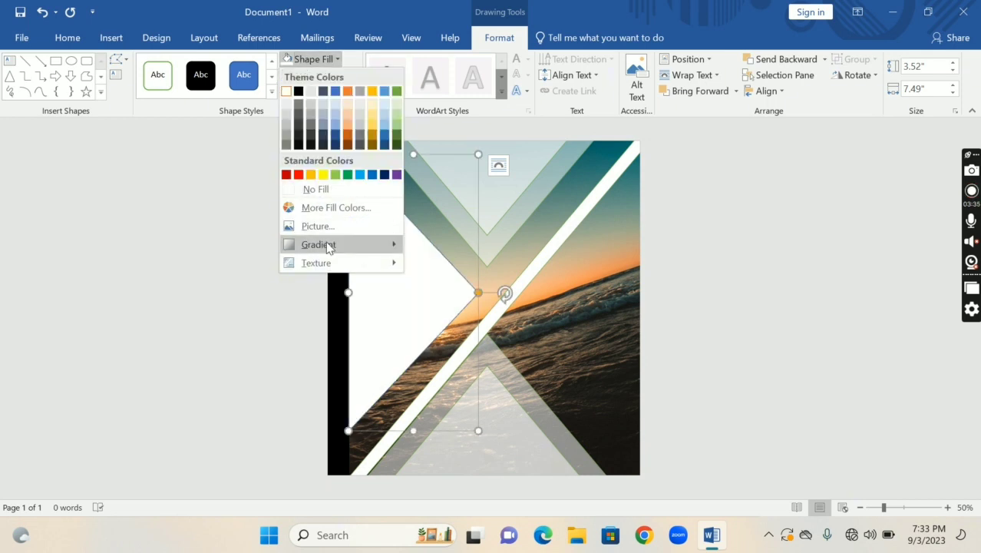
mouse_move(330, 246)
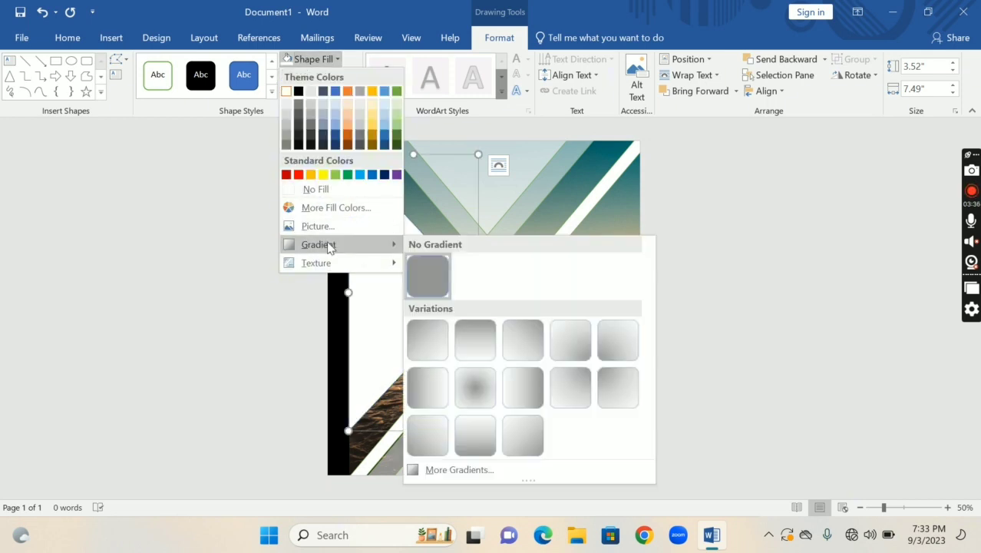
click(520, 469)
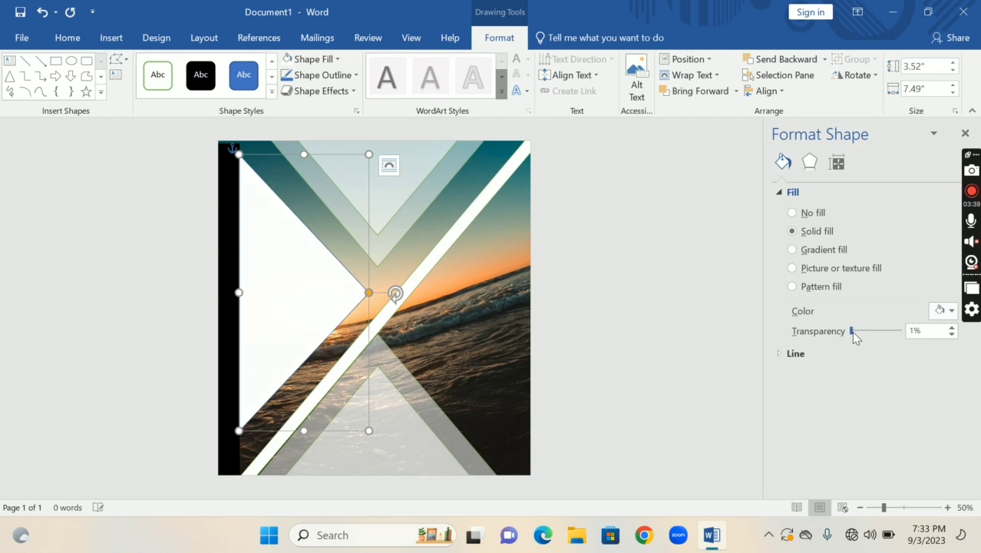
drag(871, 331, 919, 339)
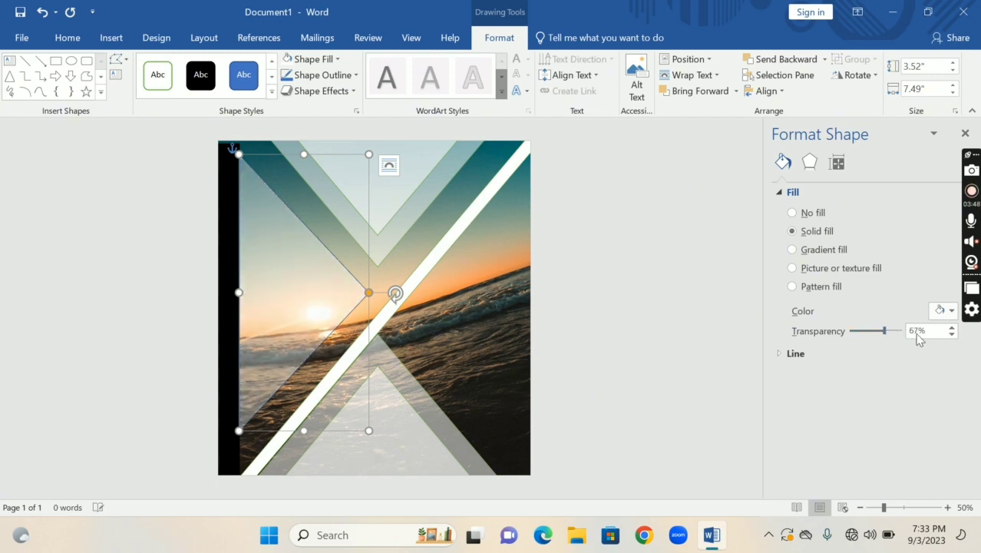
click(965, 133)
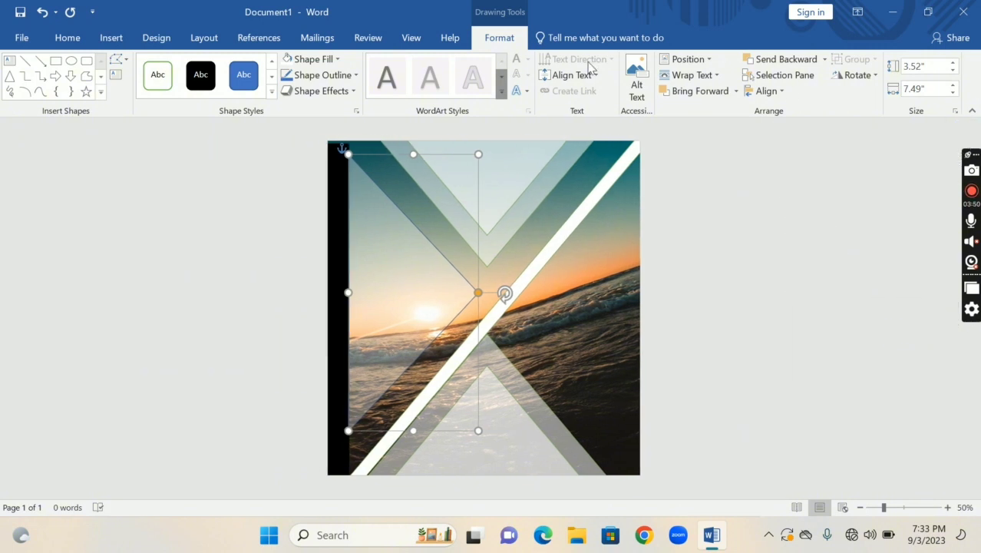
click(346, 74)
click(334, 202)
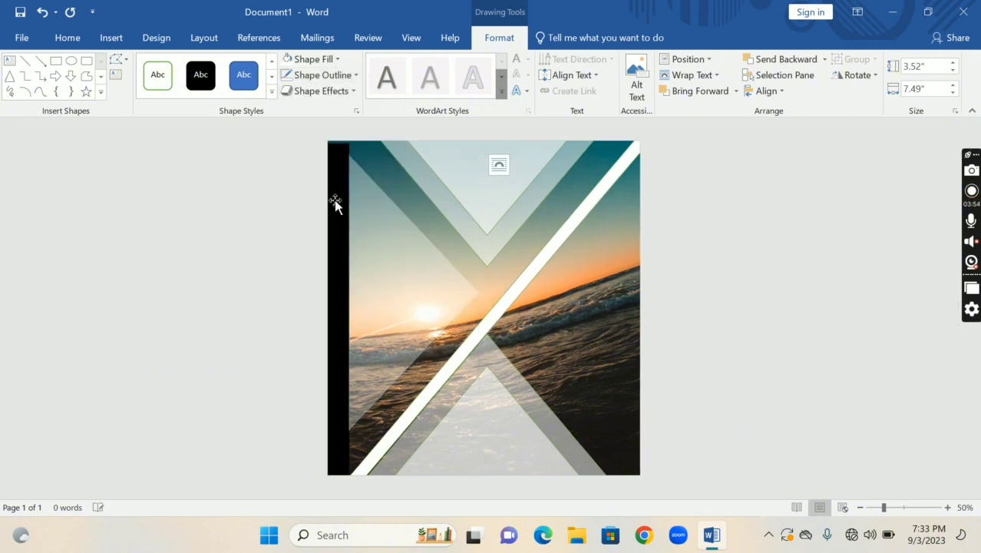
click(687, 222)
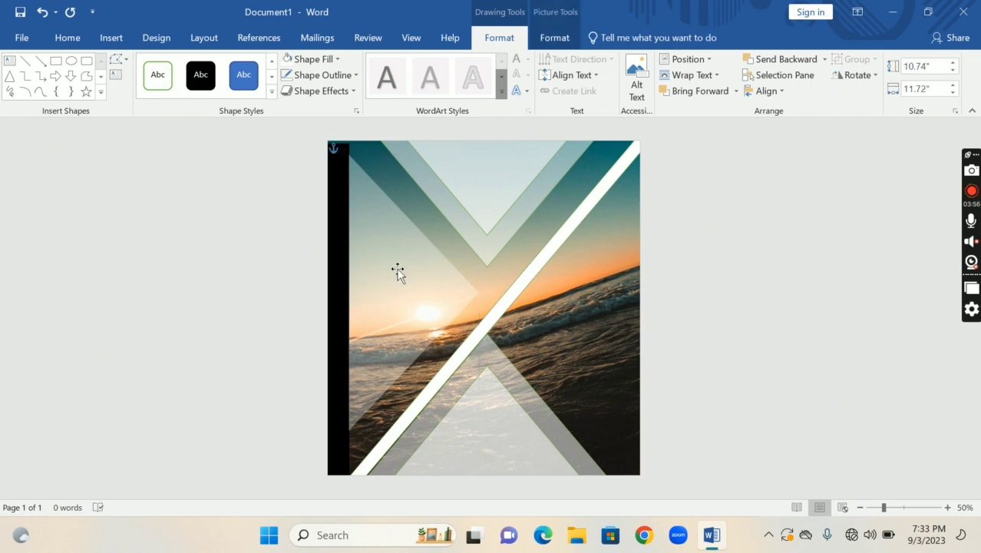
Step: Draw a text box about 1.25" high and 5.18" wide across the middle of the page, over the right-pointing triangle
click(311, 62)
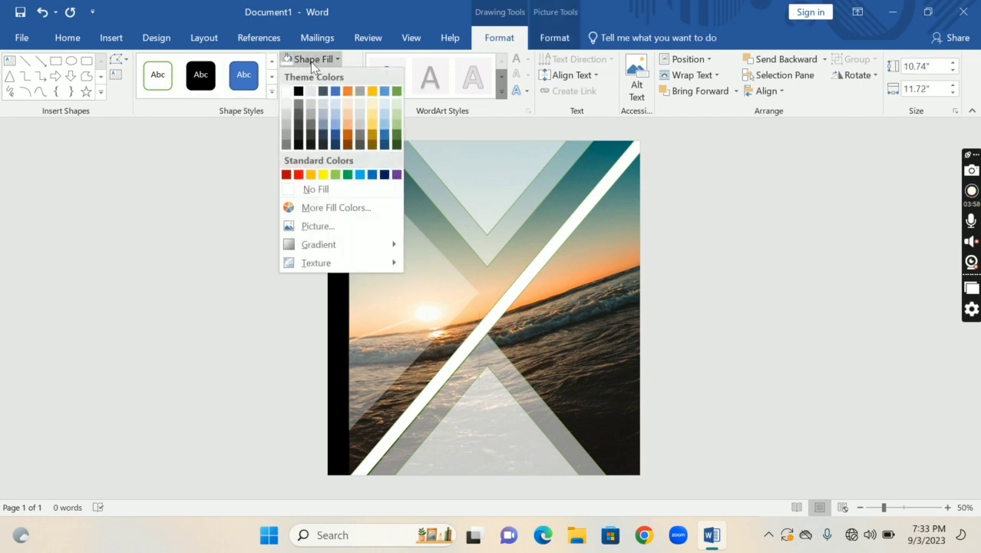
click(116, 77)
click(117, 77)
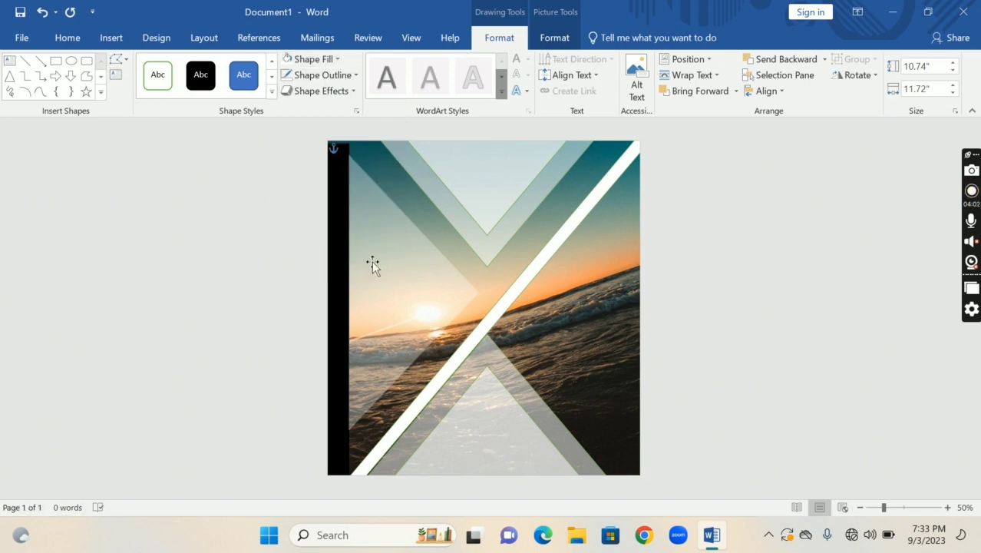
click(115, 77)
mouse_move(363, 260)
mouse_down()
mouse_move(395, 280)
mouse_move(502, 309)
mouse_move(555, 305)
mouse_move(537, 294)
mouse_up()
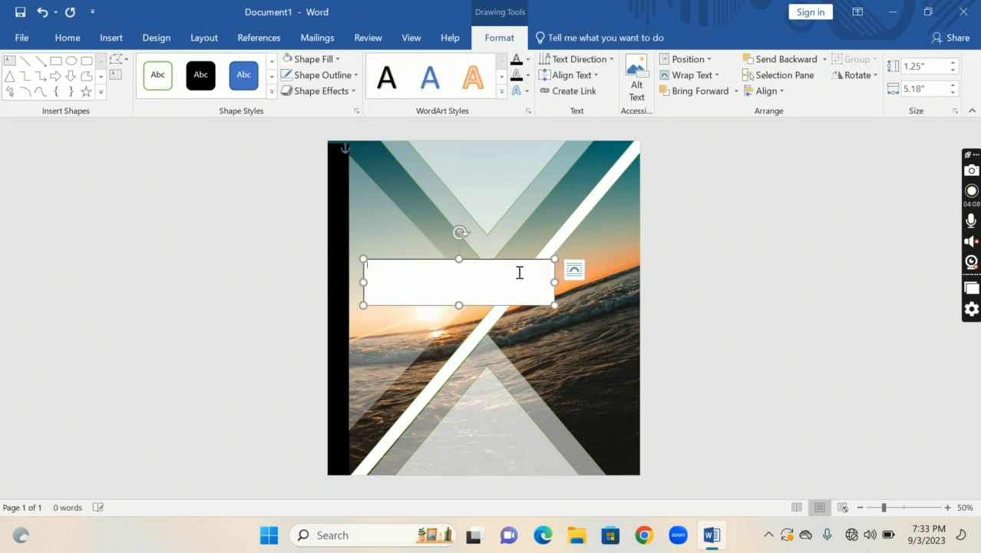
Step: Remove the text box's fill and outline and enter 2023 in it
click(336, 59)
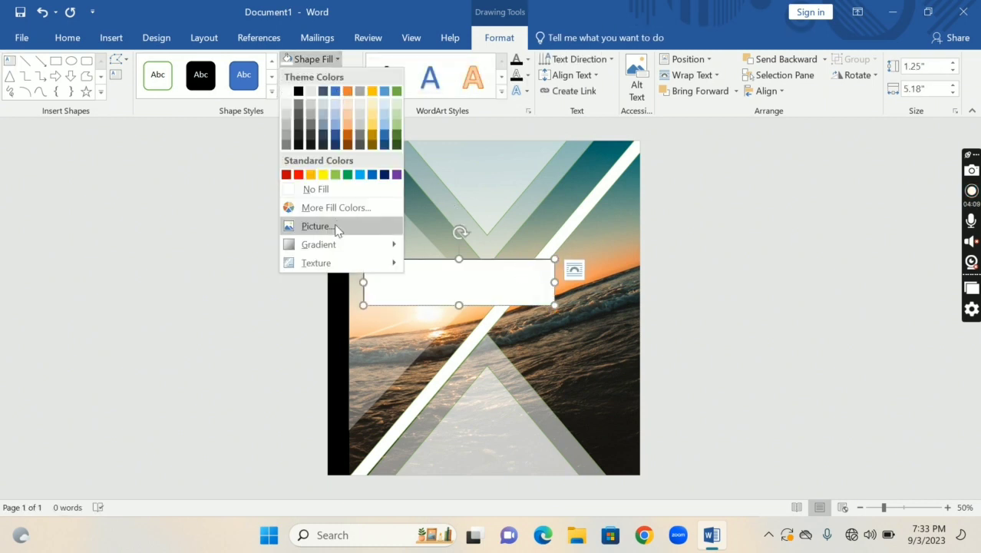
click(338, 189)
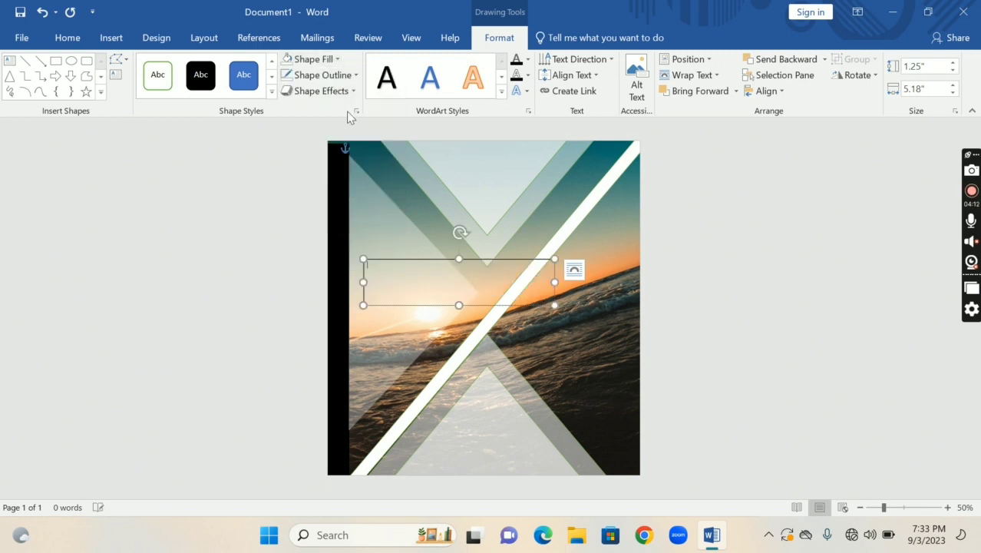
click(332, 74)
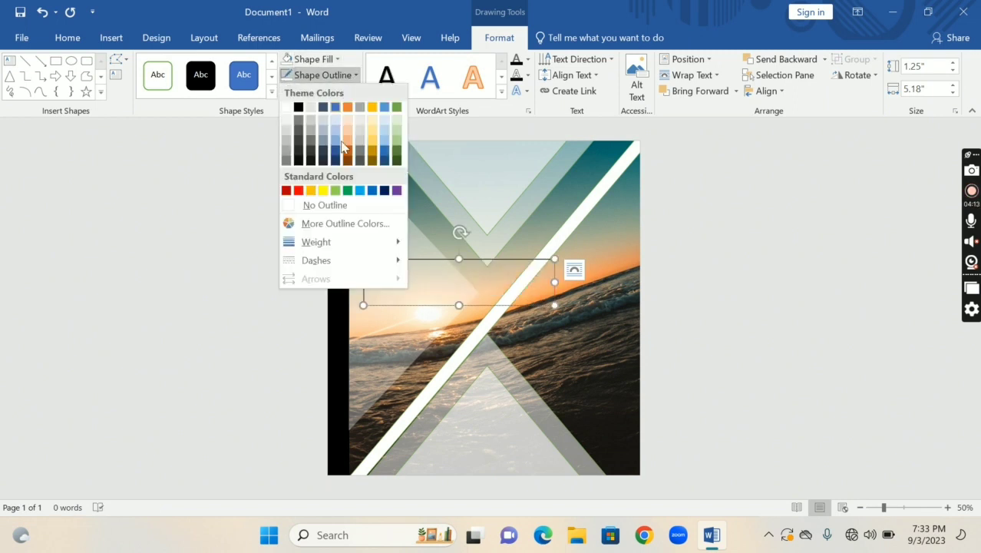
click(347, 205)
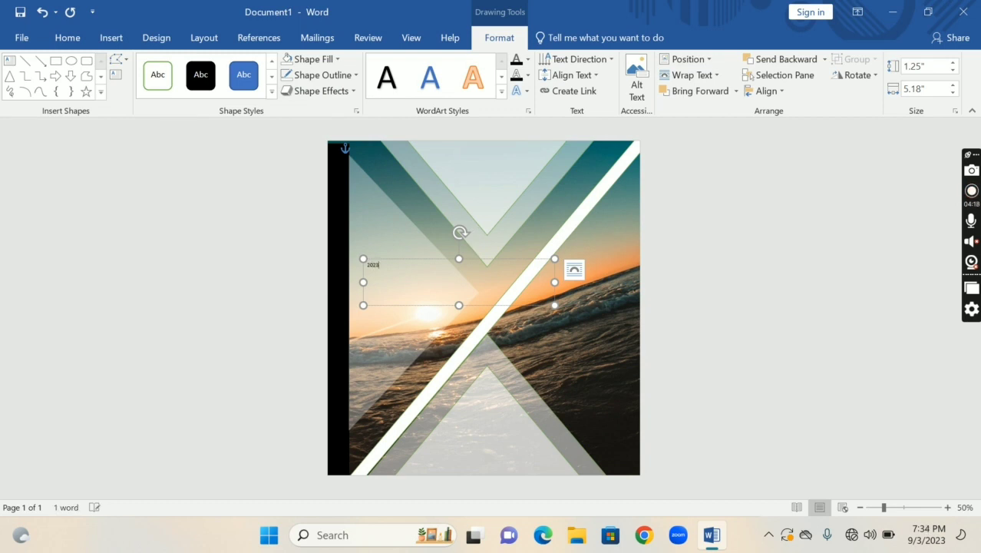
Step: Format the text 2023 in 72-point Bell MT and move its text box slightly lower
drag(411, 273, 363, 267)
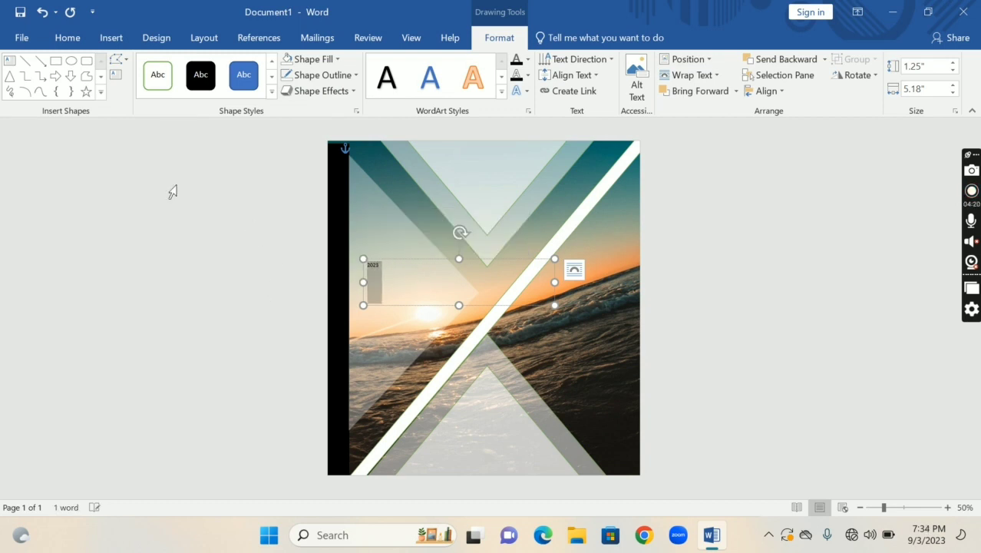
click(67, 38)
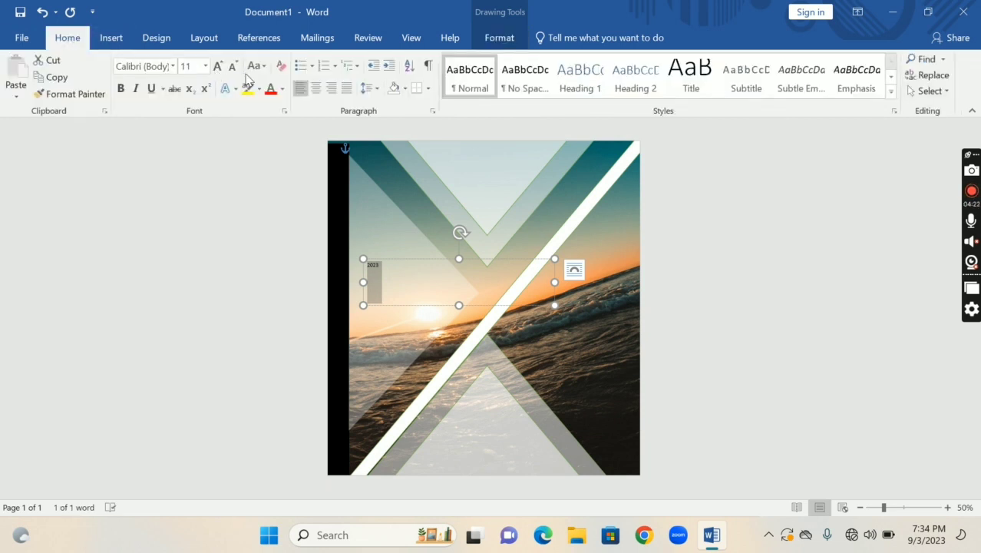
double_click(218, 66)
double_click(218, 67)
click(218, 66)
double_click(218, 66)
double_click(218, 66)
click(218, 66)
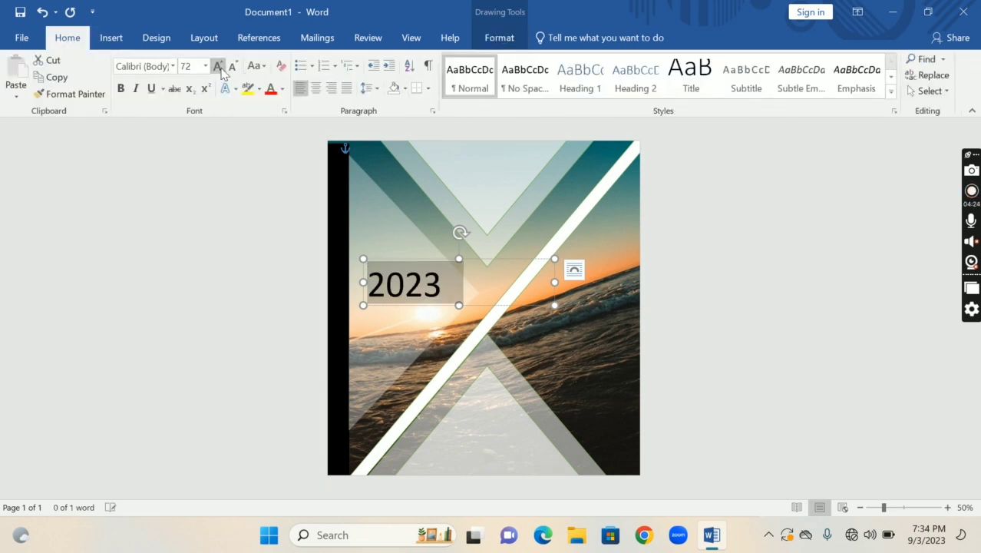
click(175, 67)
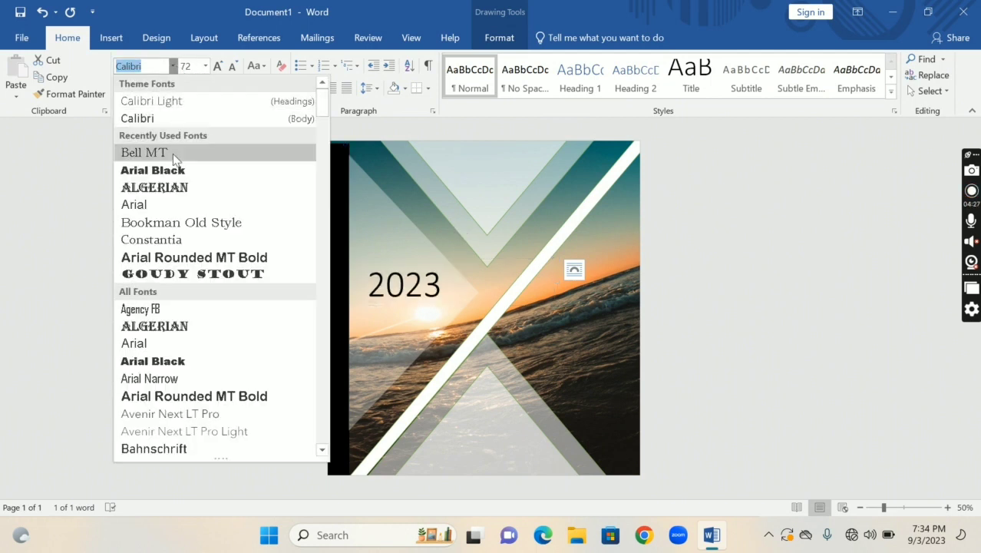
click(175, 156)
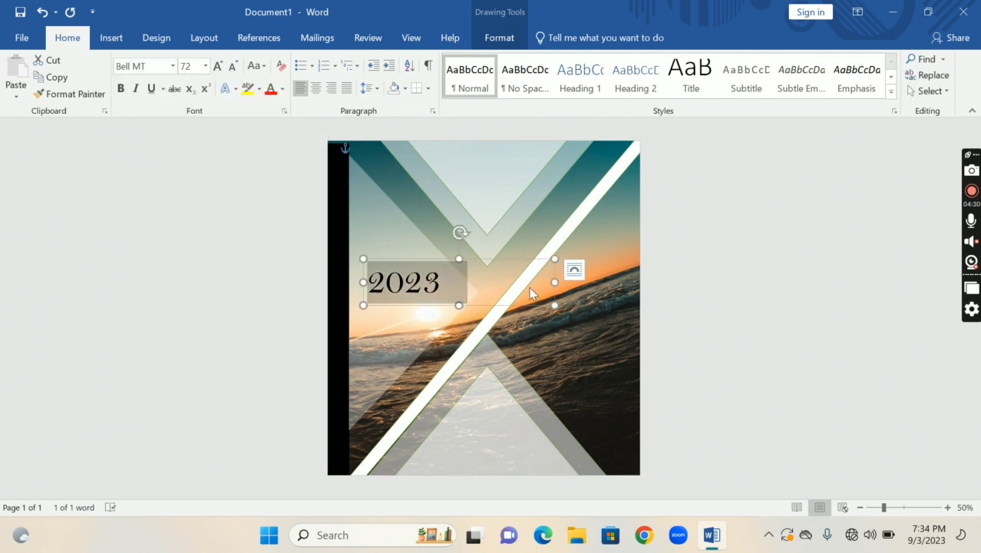
drag(543, 306, 539, 326)
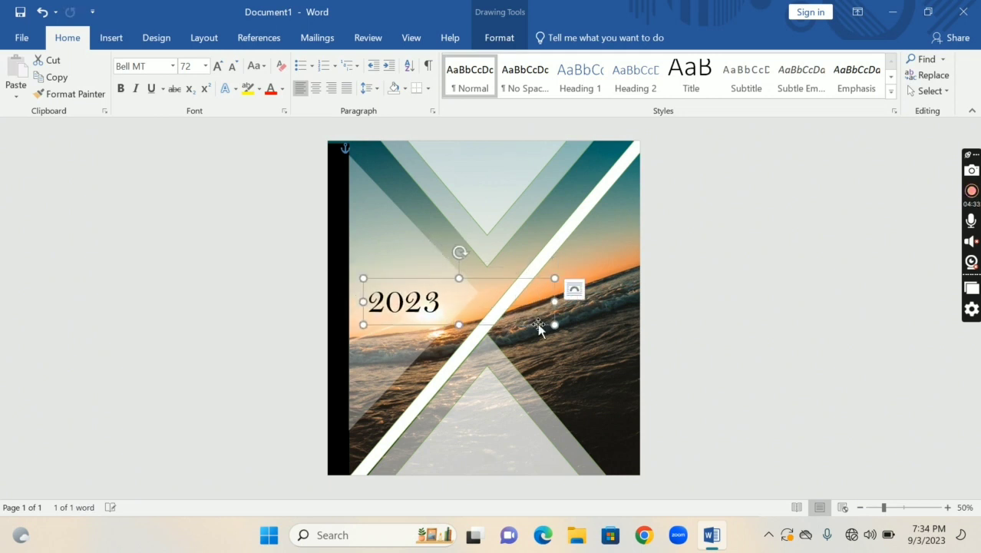
click(688, 292)
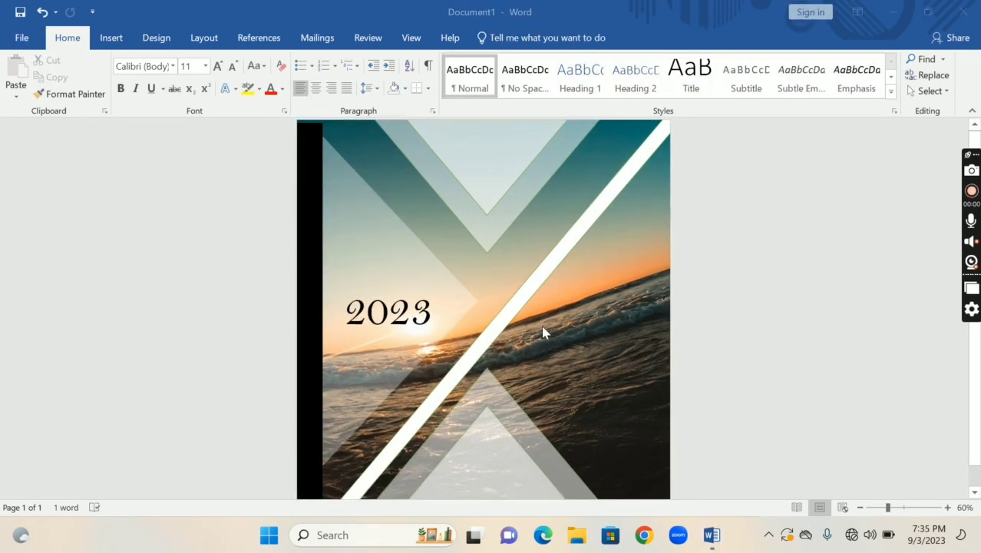
Step: Draw a Minus Sign shape about 1.02" high and 9.32" wide across the upper part of the page
click(103, 37)
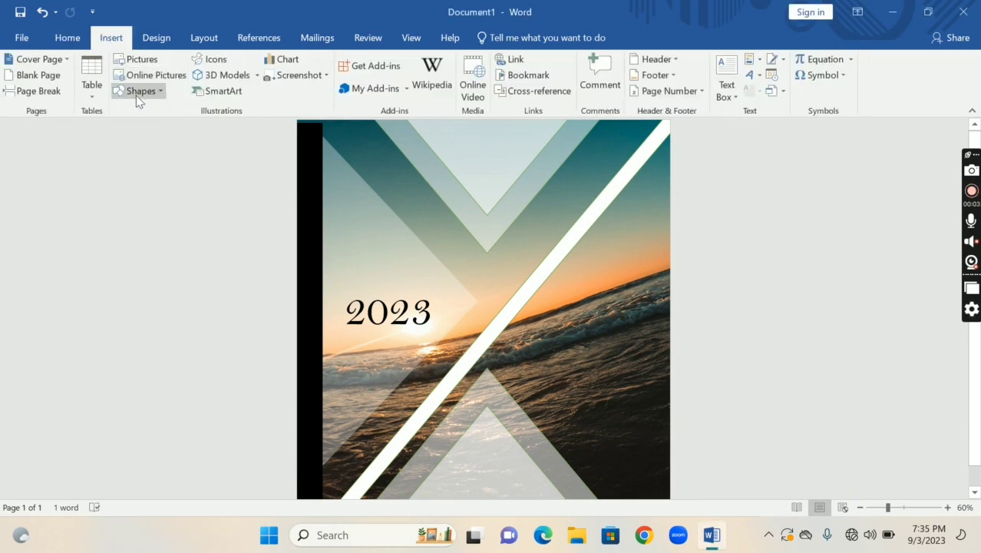
click(136, 93)
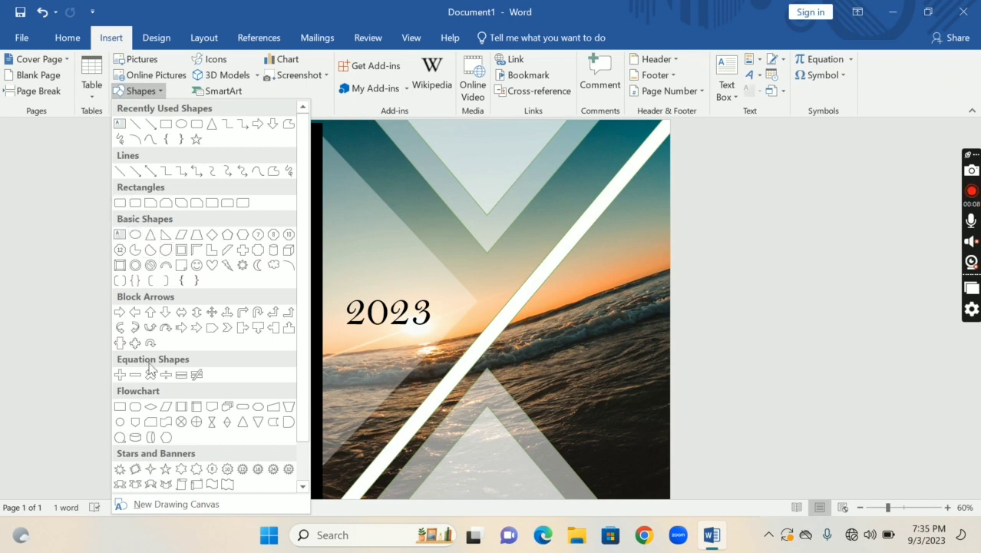
click(135, 374)
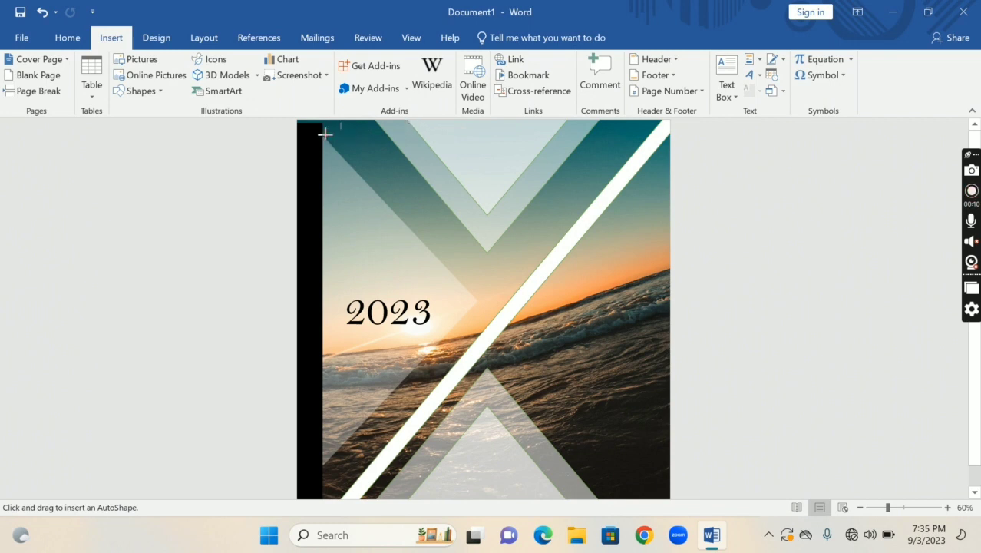
mouse_move(355, 135)
mouse_down()
mouse_move(571, 141)
mouse_move(664, 169)
mouse_move(734, 175)
mouse_up()
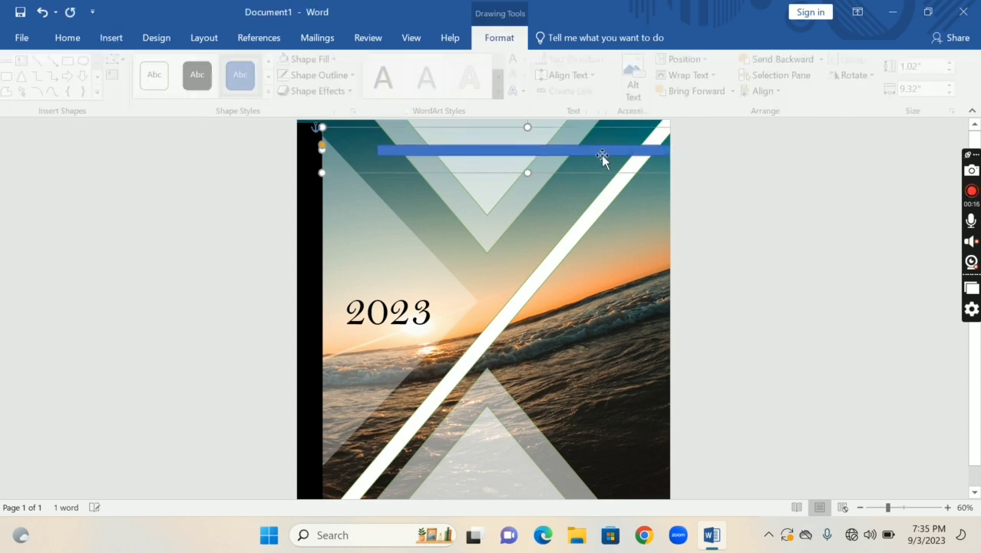
Step: Move the minus shape onto the page's top edge and widen it to about 11.86" so it spans the page
drag(552, 151, 510, 130)
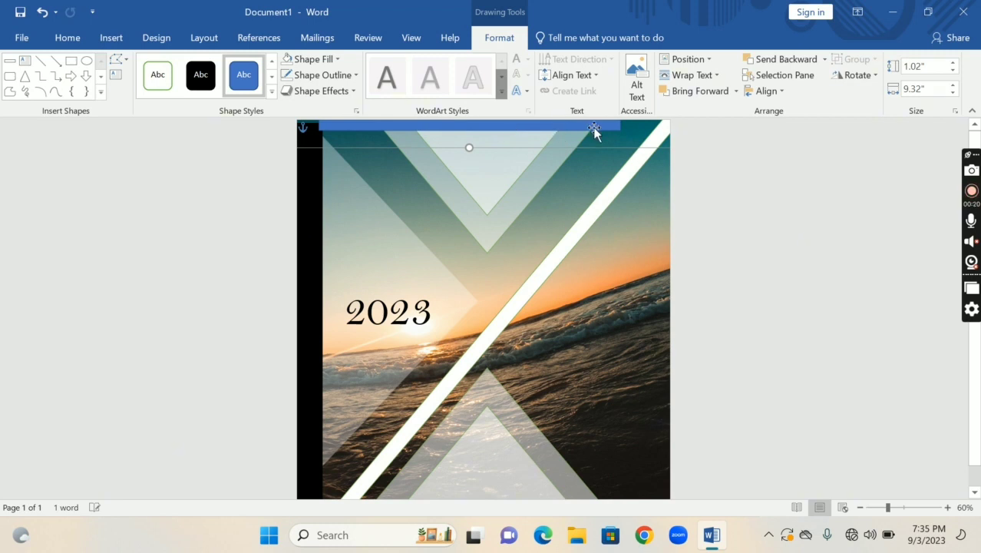
drag(622, 131, 721, 153)
drag(641, 164, 667, 125)
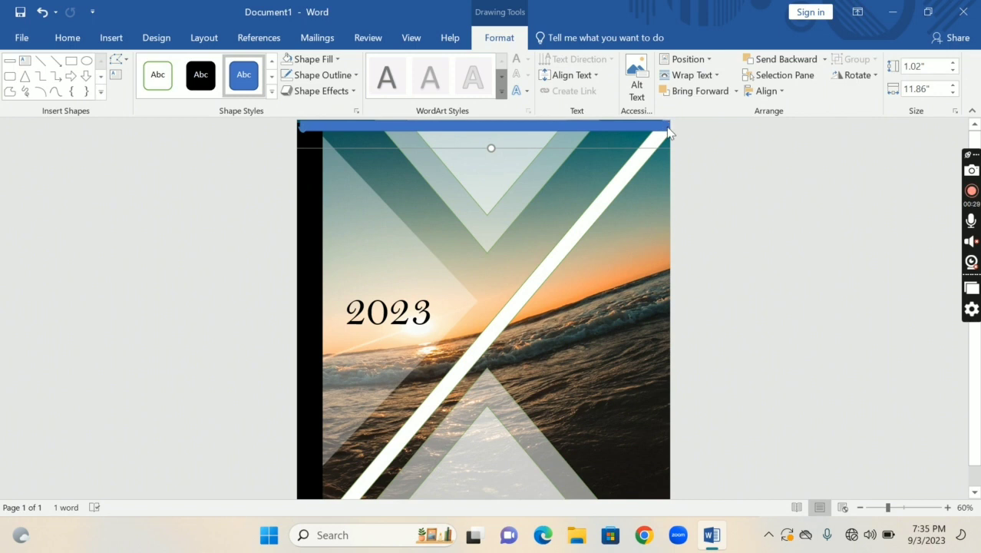
Step: Apply the solid black shape style to the bar along the page's top edge
click(201, 80)
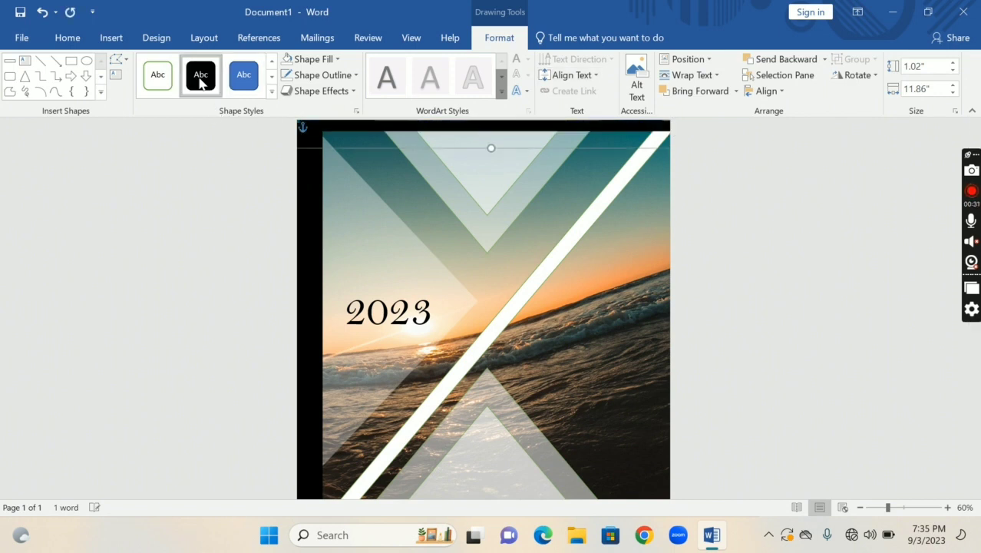
click(765, 212)
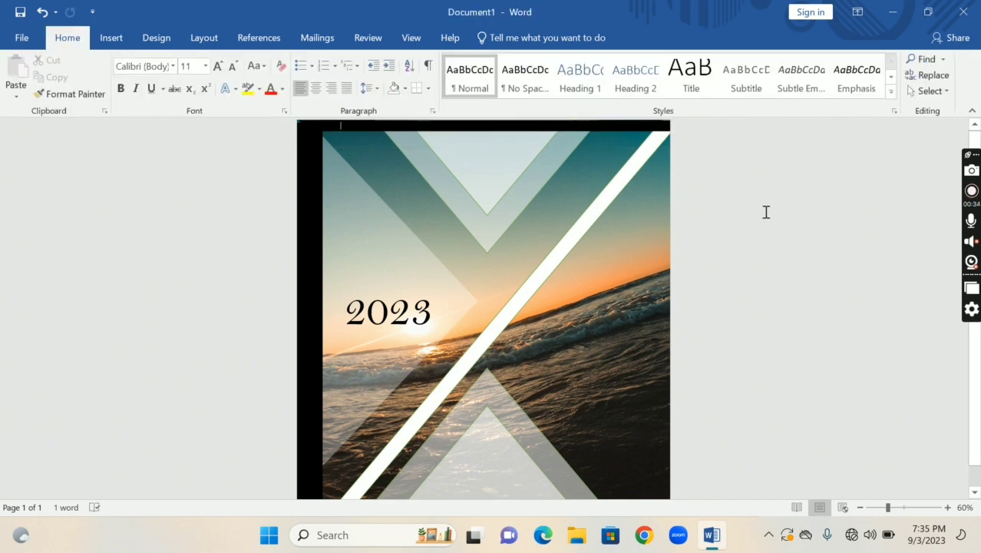
mouse_move(888, 509)
mouse_down()
mouse_move(874, 511)
mouse_move(882, 511)
mouse_up()
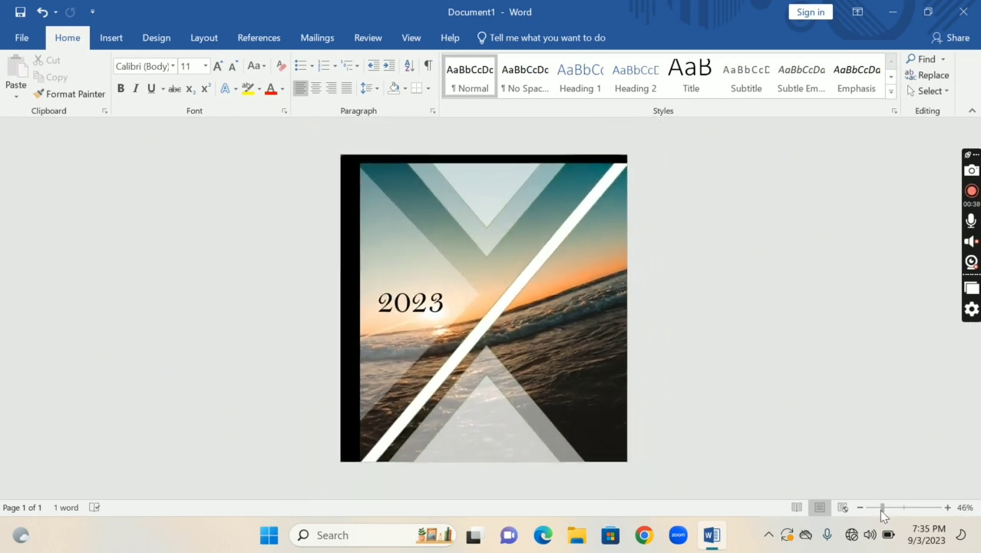
click(111, 38)
click(152, 93)
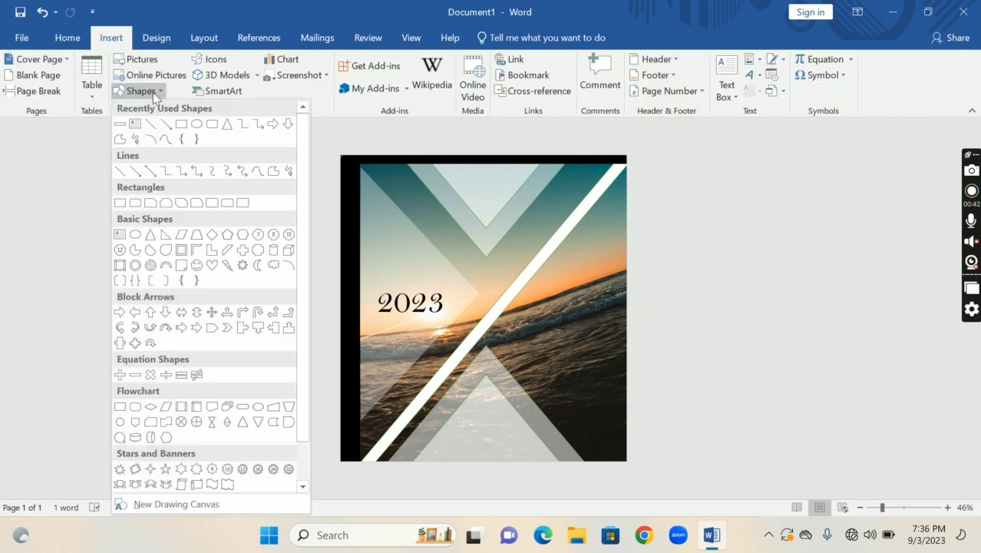
click(135, 376)
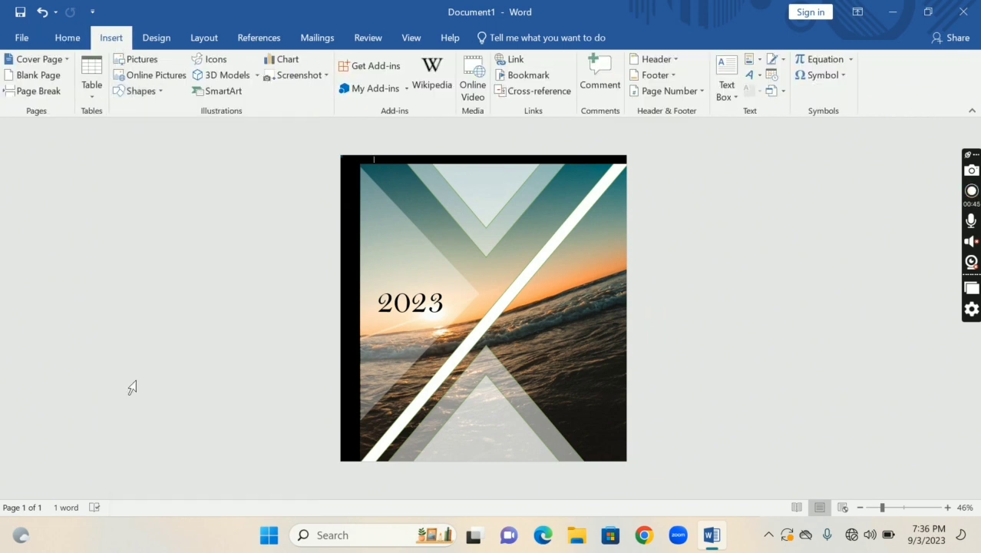
mouse_move(356, 453)
mouse_down()
mouse_move(418, 458)
mouse_move(350, 451)
mouse_move(360, 453)
mouse_up()
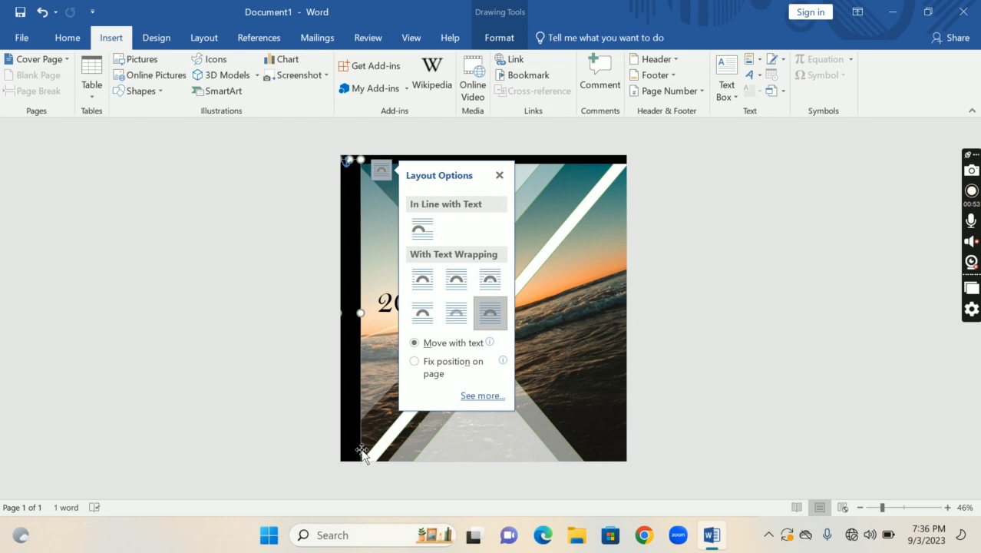
mouse_move(368, 451)
mouse_down()
mouse_move(410, 437)
mouse_move(370, 440)
mouse_move(361, 451)
mouse_up()
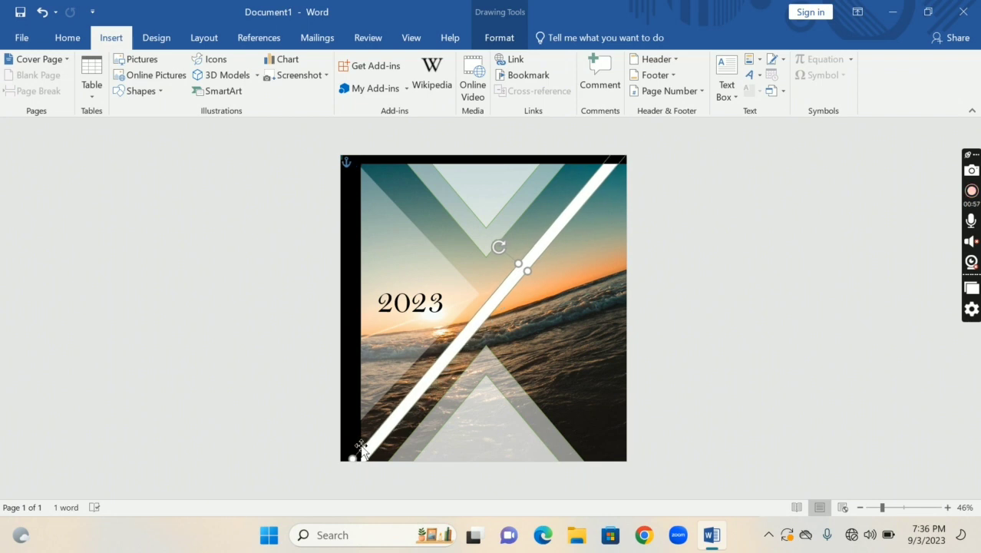
Step: Draw a thin Minus Sign shape about 8.53" wide along the lower edge of the page
click(142, 90)
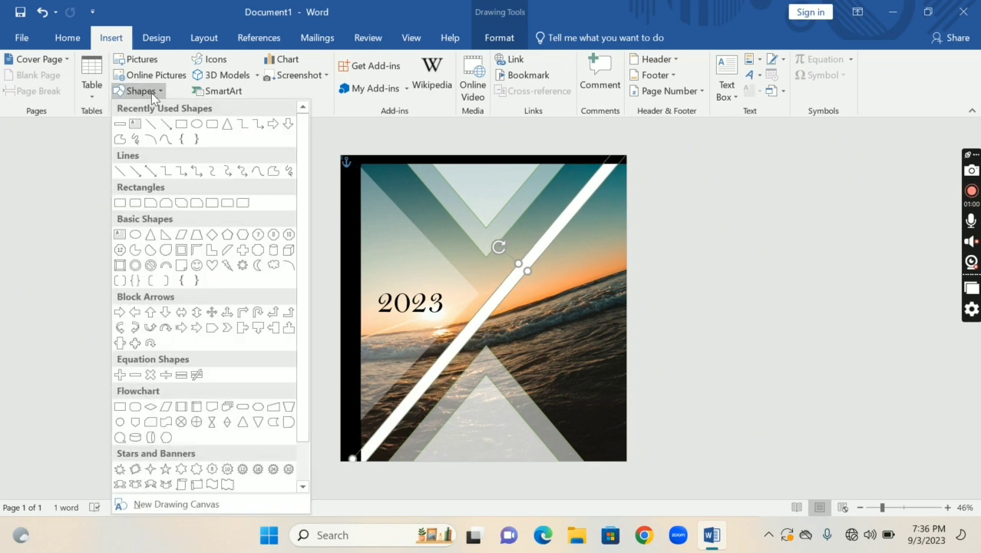
click(133, 375)
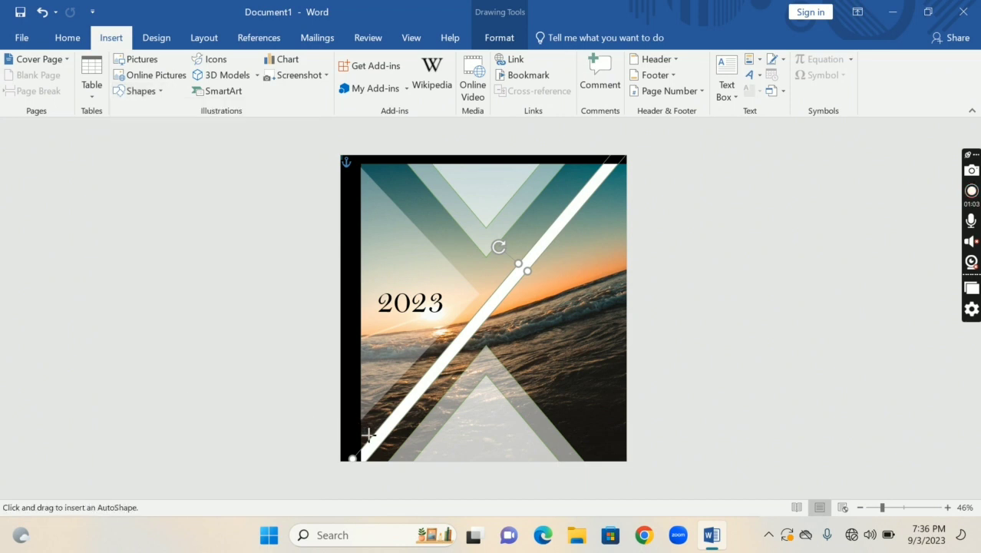
mouse_move(360, 452)
mouse_down()
mouse_move(569, 472)
mouse_move(649, 458)
mouse_up()
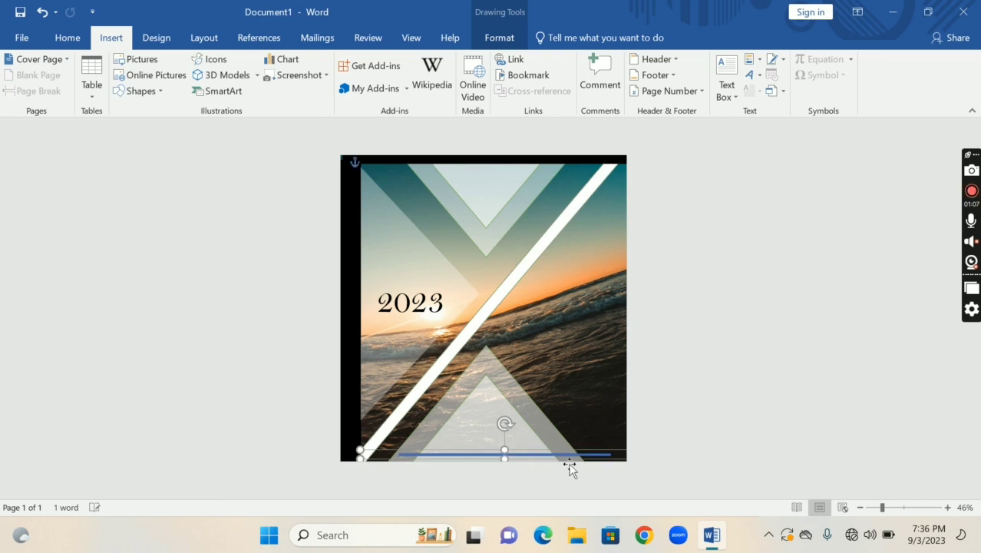
Step: Enlarge the lower minus shape to about 1.19" high and 11.32" wide and align it along the page's bottom edge
drag(522, 457, 487, 425)
drag(402, 445, 378, 450)
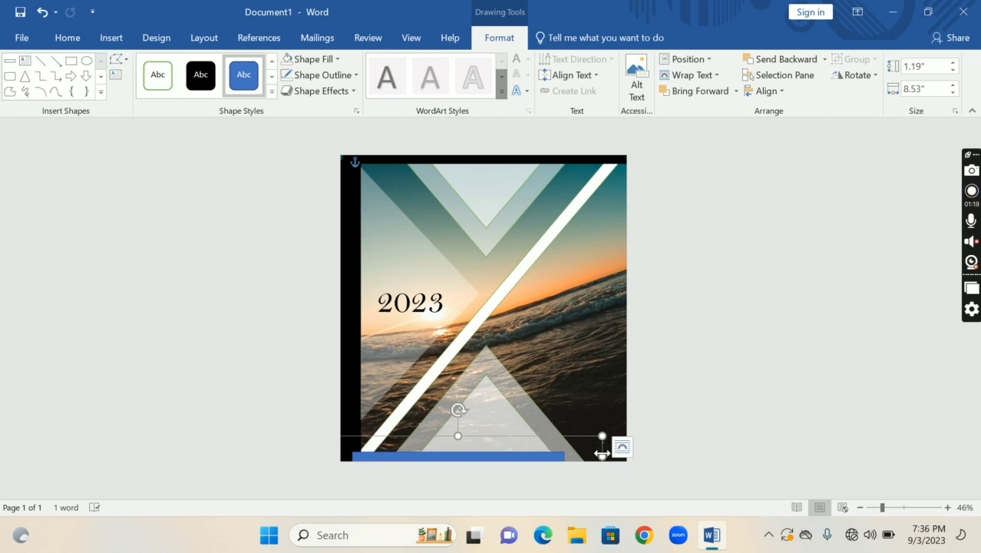
drag(602, 455, 697, 449)
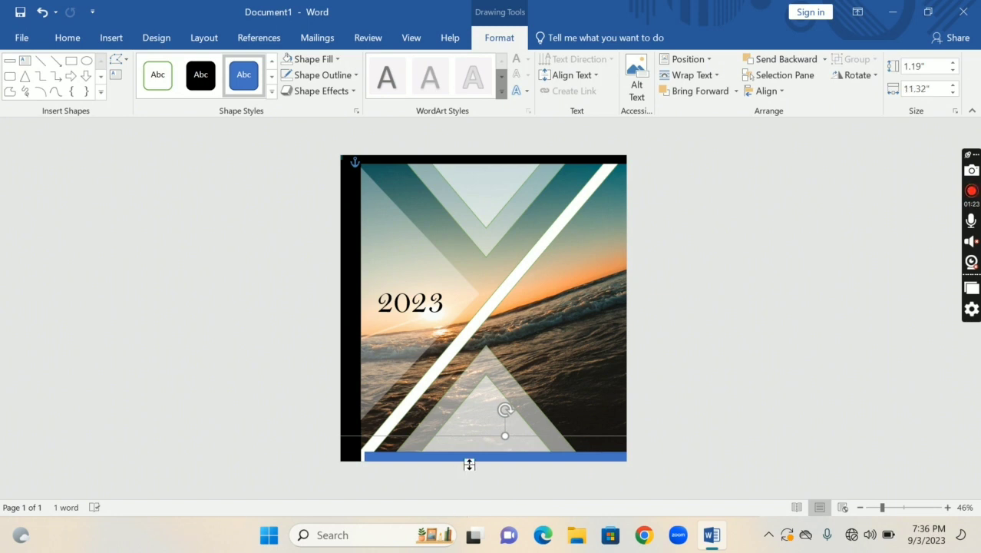
drag(476, 461, 458, 457)
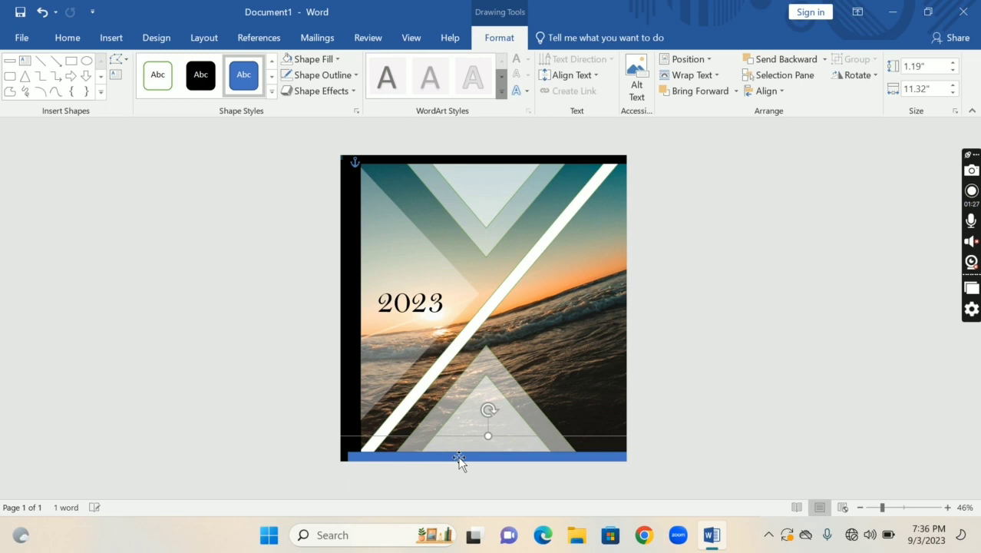
Step: Apply the solid black shape style to the bar along the page's bottom edge
click(204, 86)
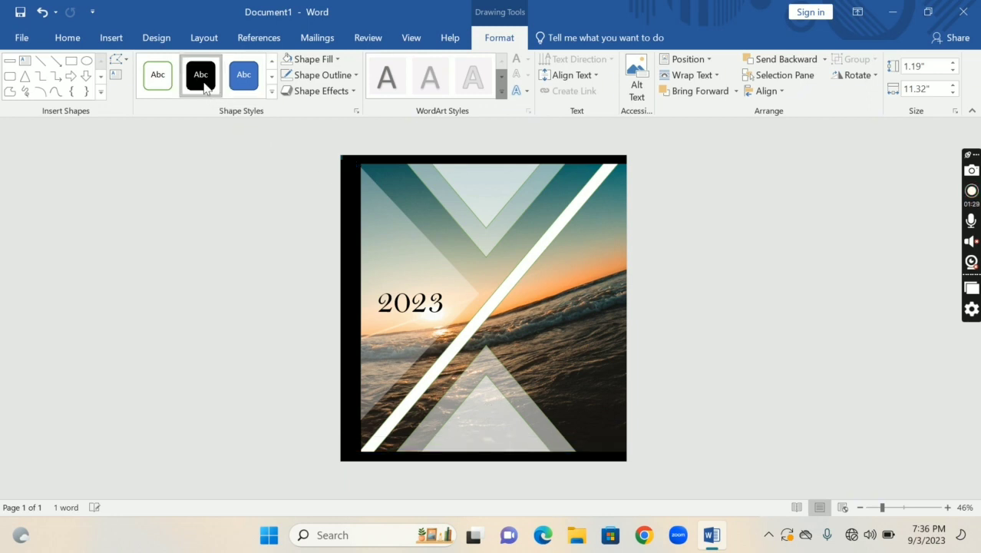
click(697, 220)
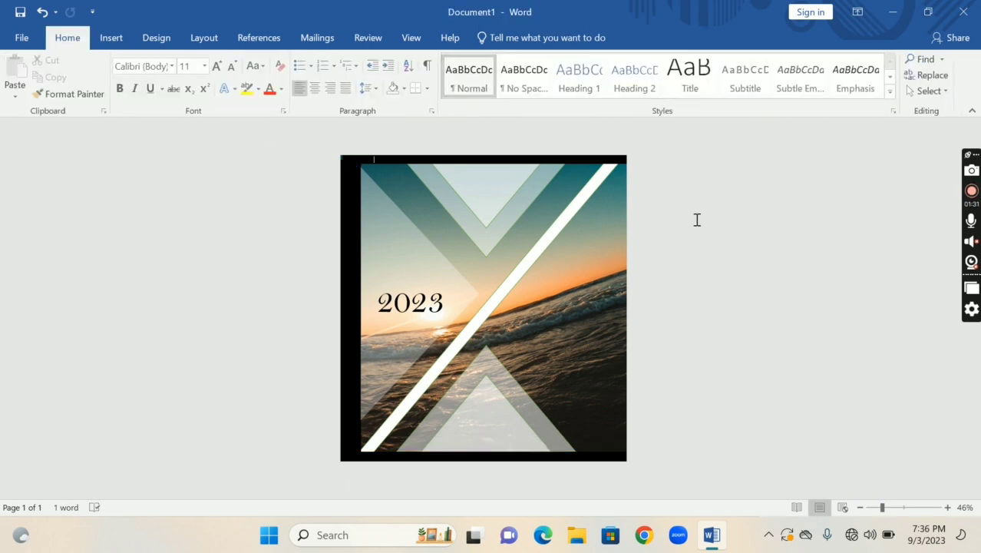
Step: Select the sunset background photo
click(584, 249)
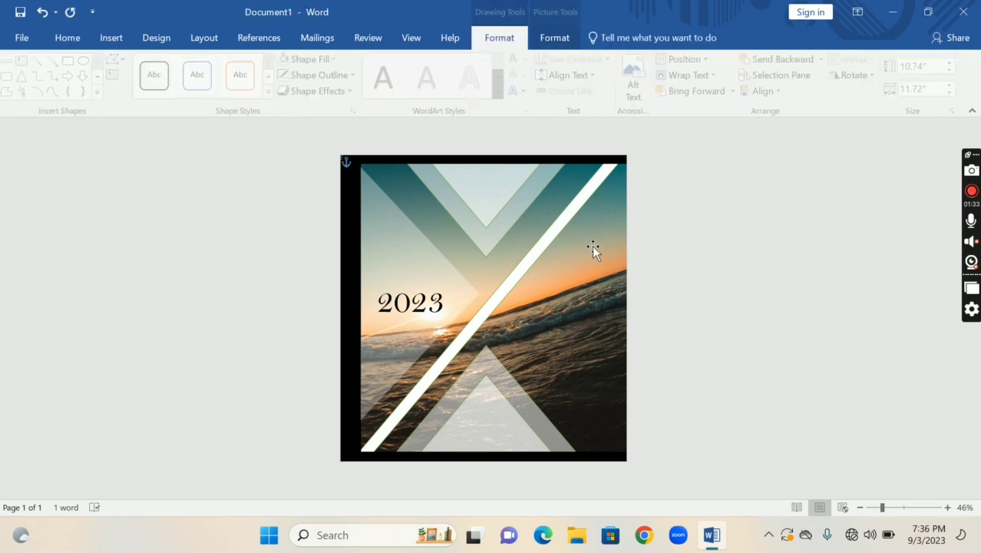